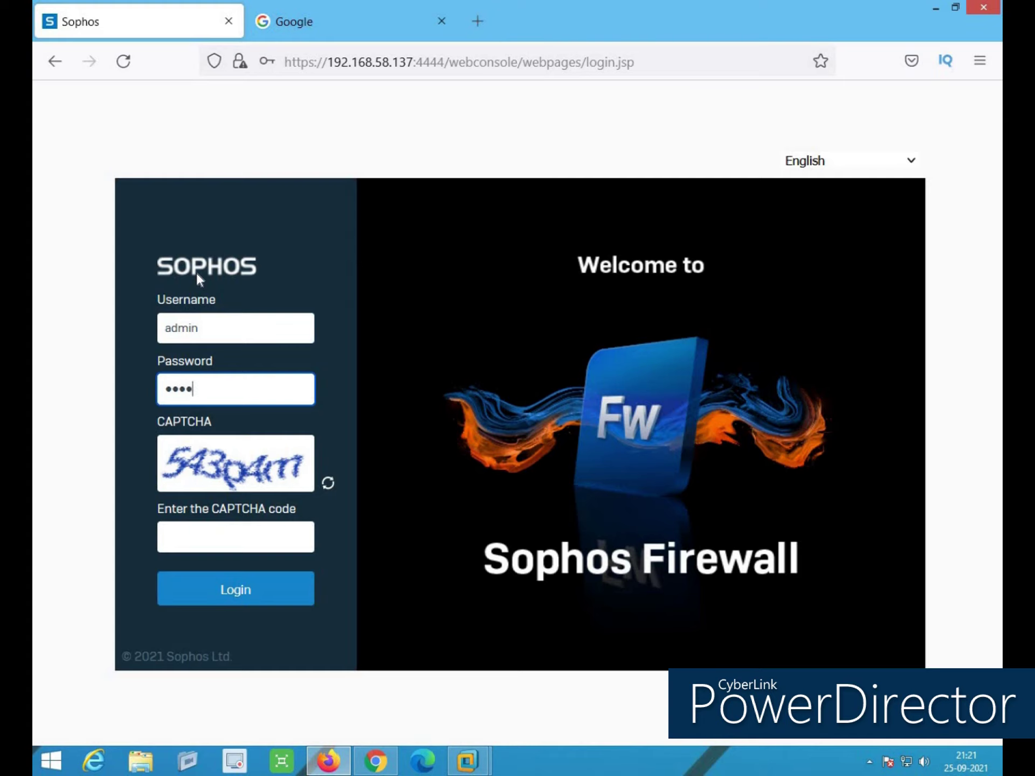
Step: Complete sign-in with the password and CAPTCHA code, declining Firefox's offer to save the login
type("•")
key("Tab")
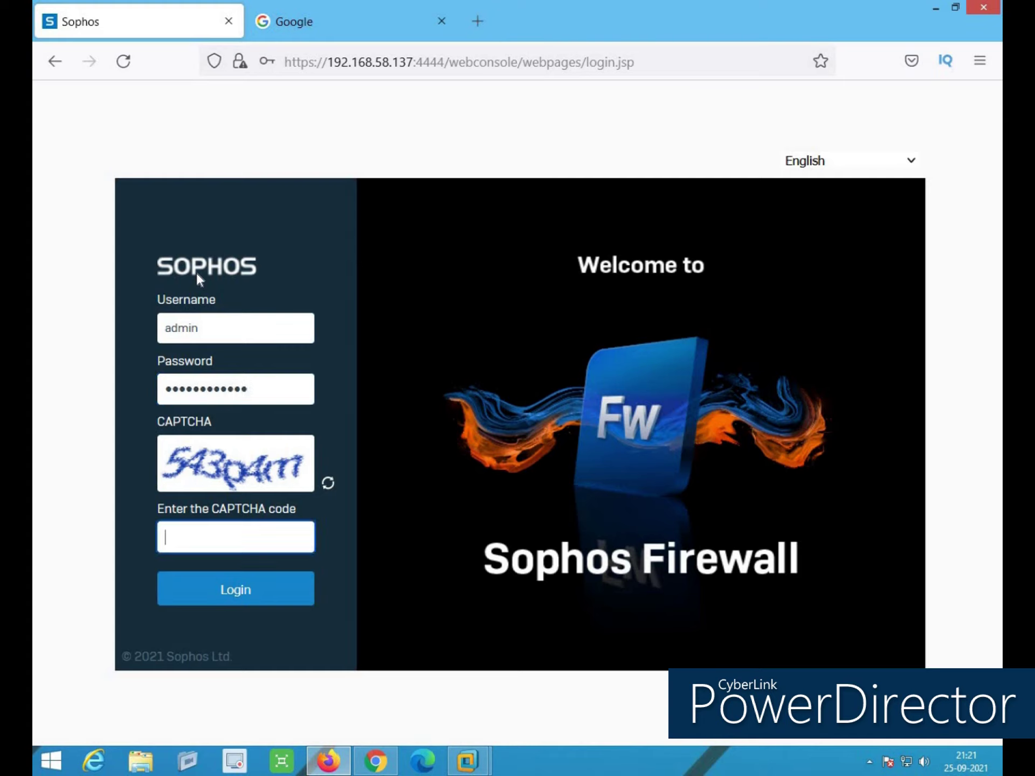
type("543p4m")
key("Return")
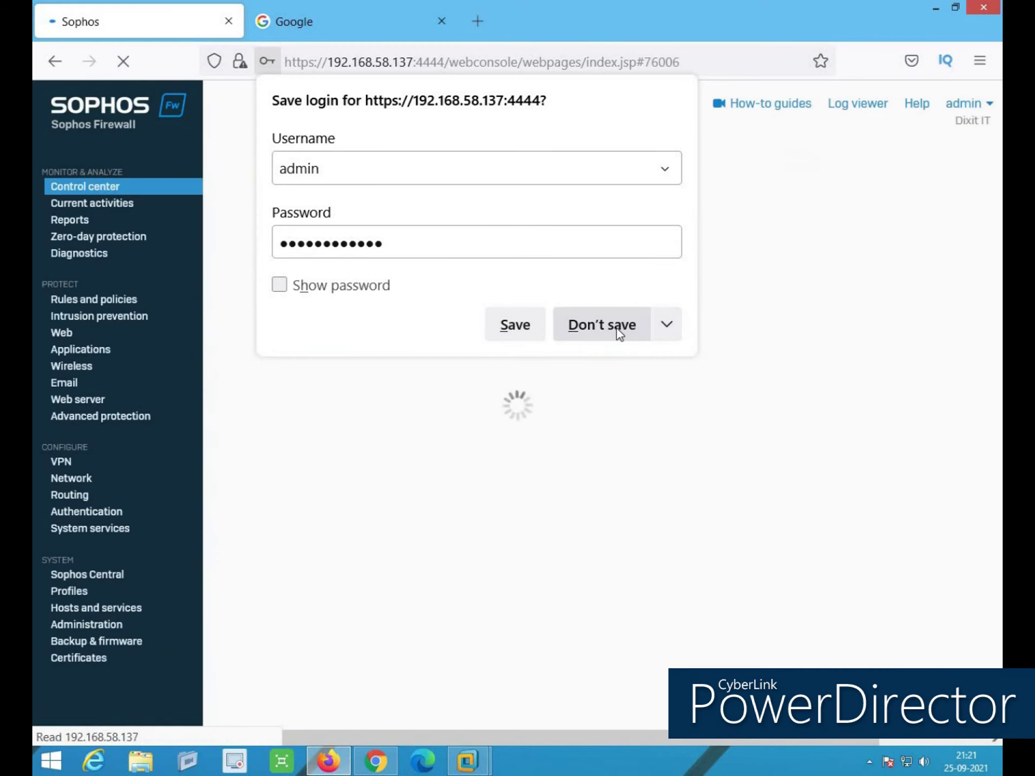
left_click(614, 327)
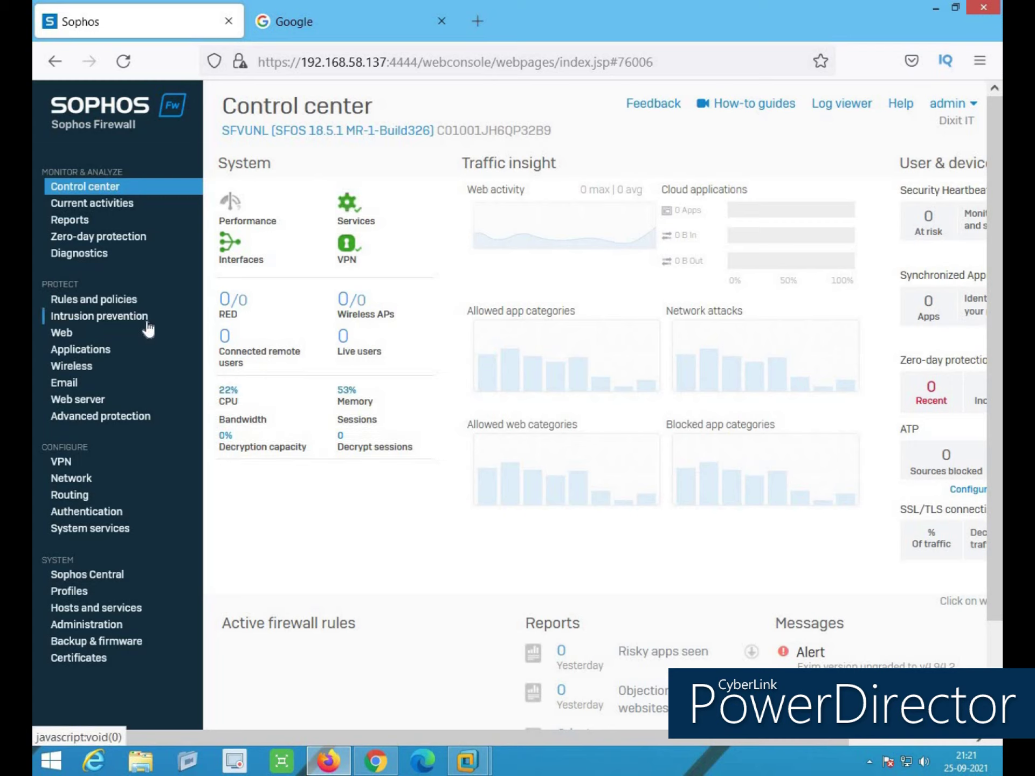
Step: Go to Intrusion prevention under PROTECT and show the DoS attacks summary
left_click(124, 322)
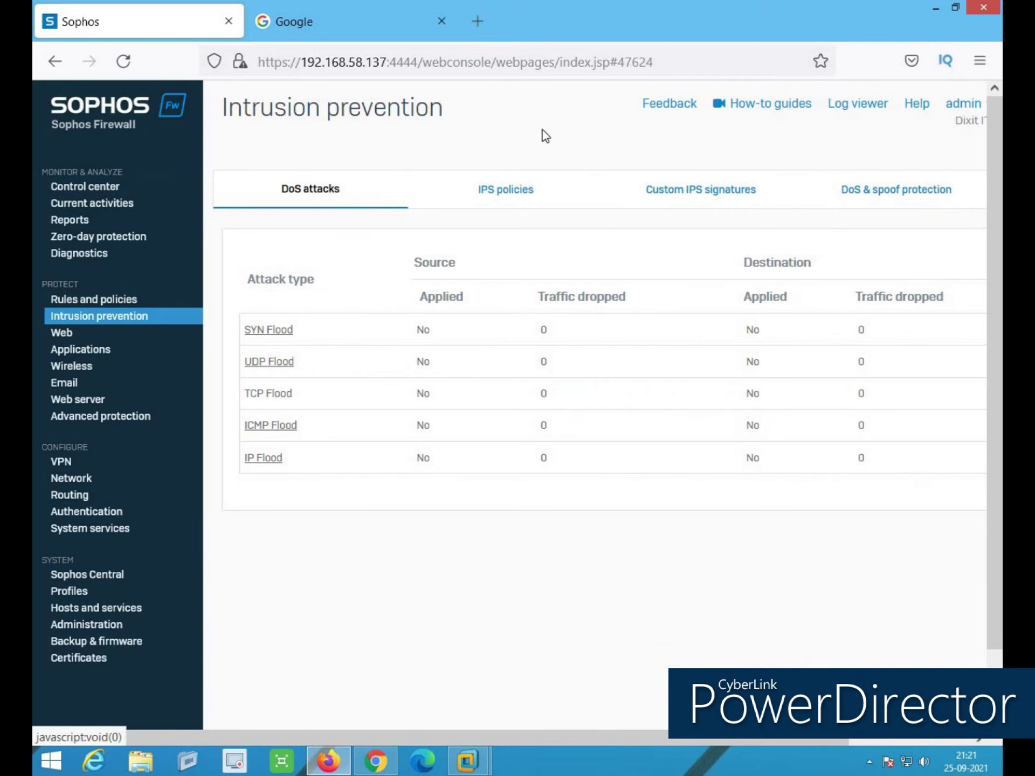
left_click(318, 198)
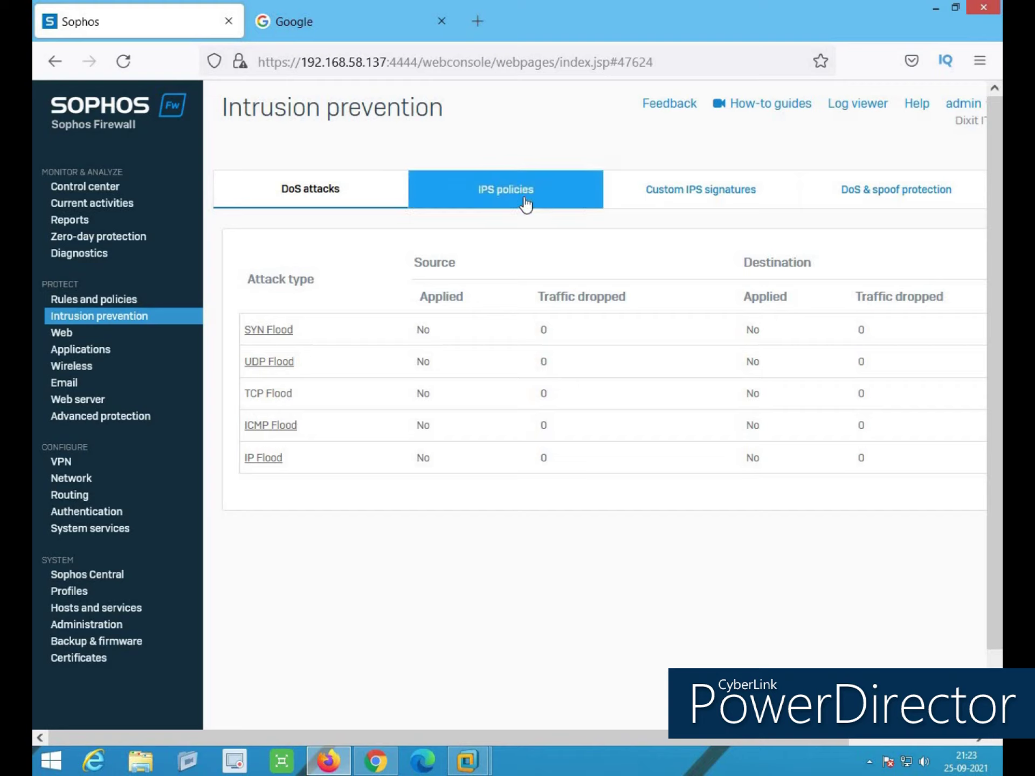
Step: On the DoS & spoof protection tab, tick Enable spoof prevention and Restrict unknown IP on trusted MAC
left_click(891, 201)
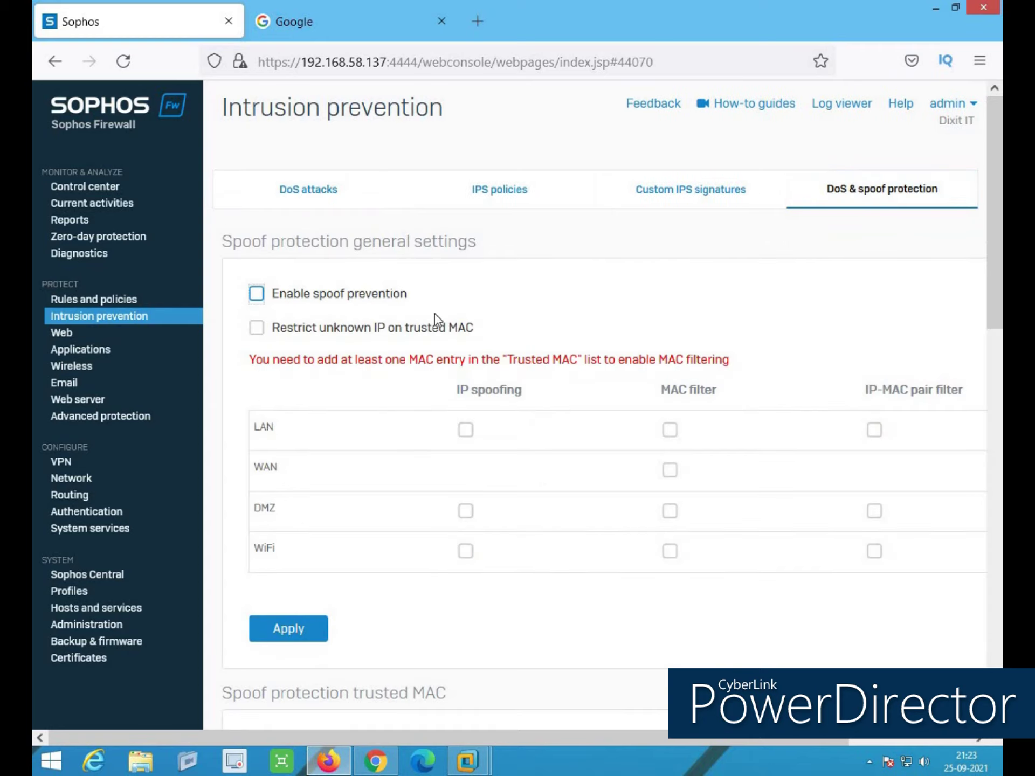
left_click(280, 303)
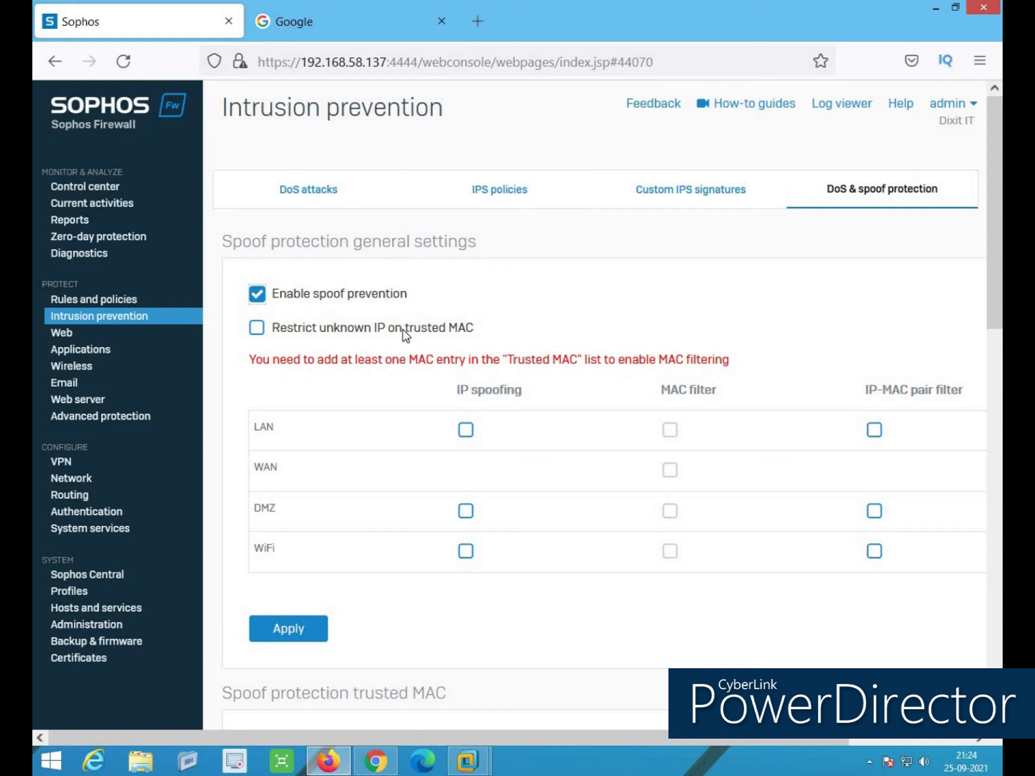
left_click(445, 329)
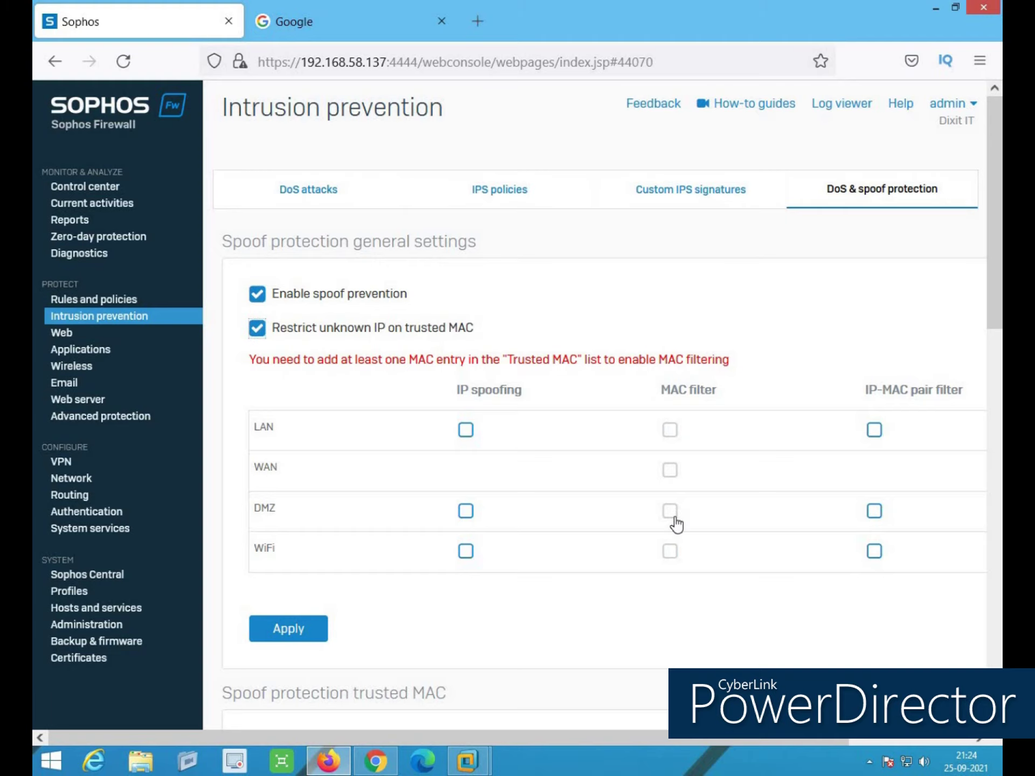
scroll(443, 553, "down", 3)
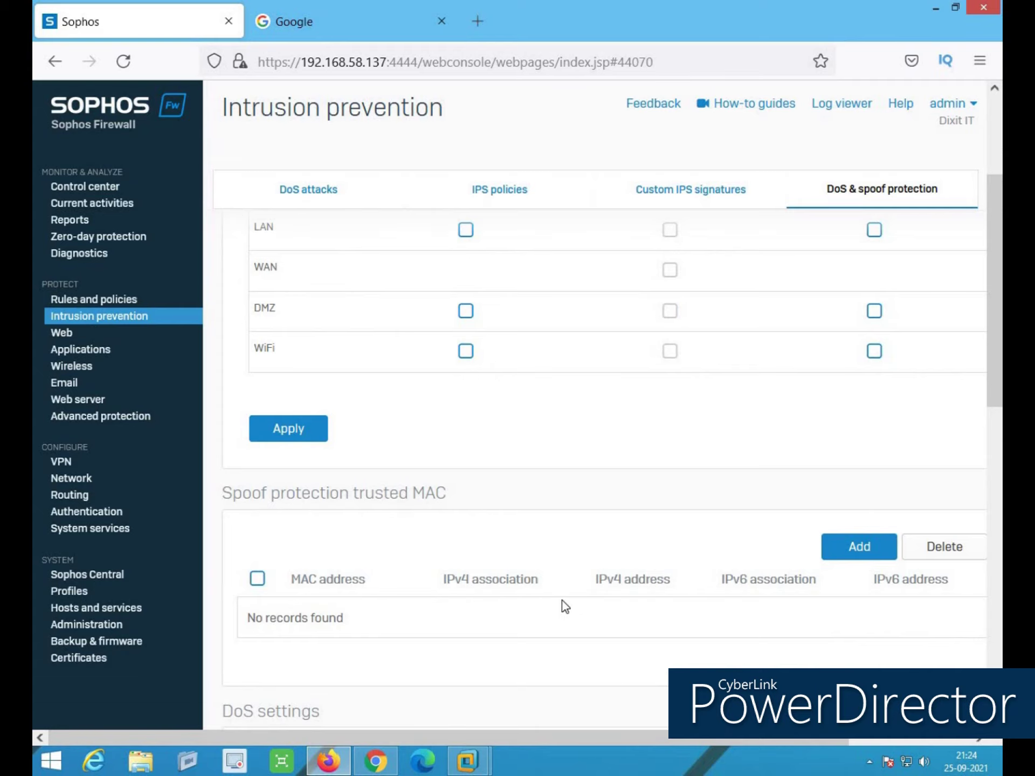
key("ctrl+minus")
key("ctrl+minus")
key("ctrl+minus")
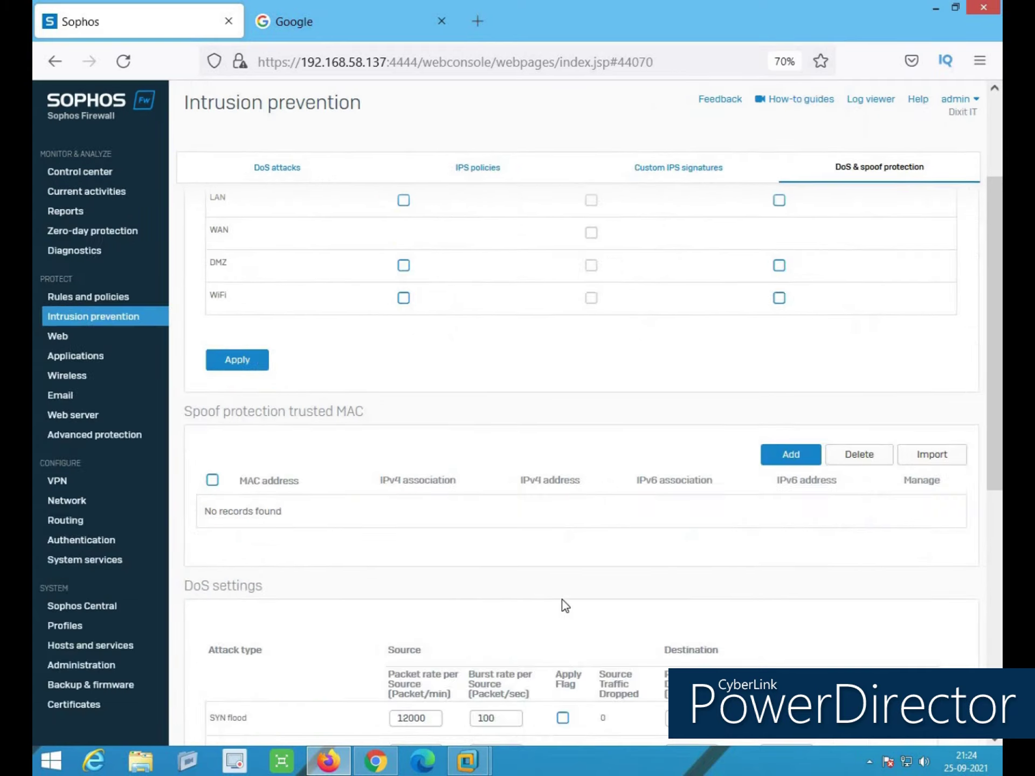
key("ctrl+plus")
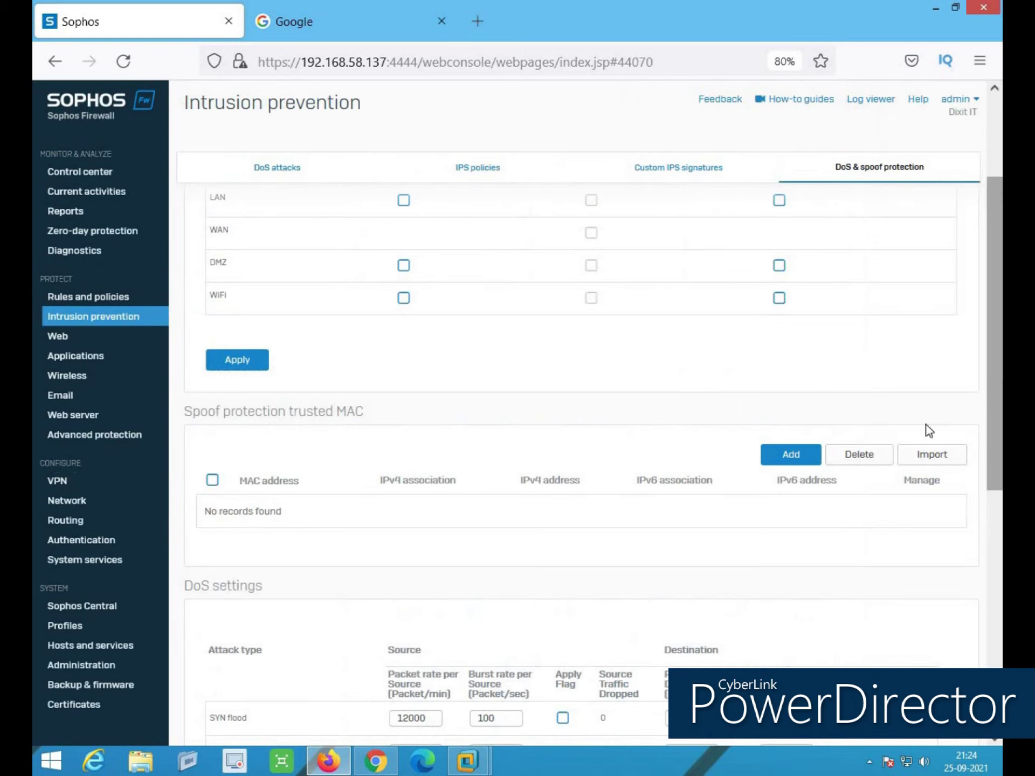
Step: View the trusted MAC CSV import form, then go back to the DoS & spoof protection settings
left_click(931, 455)
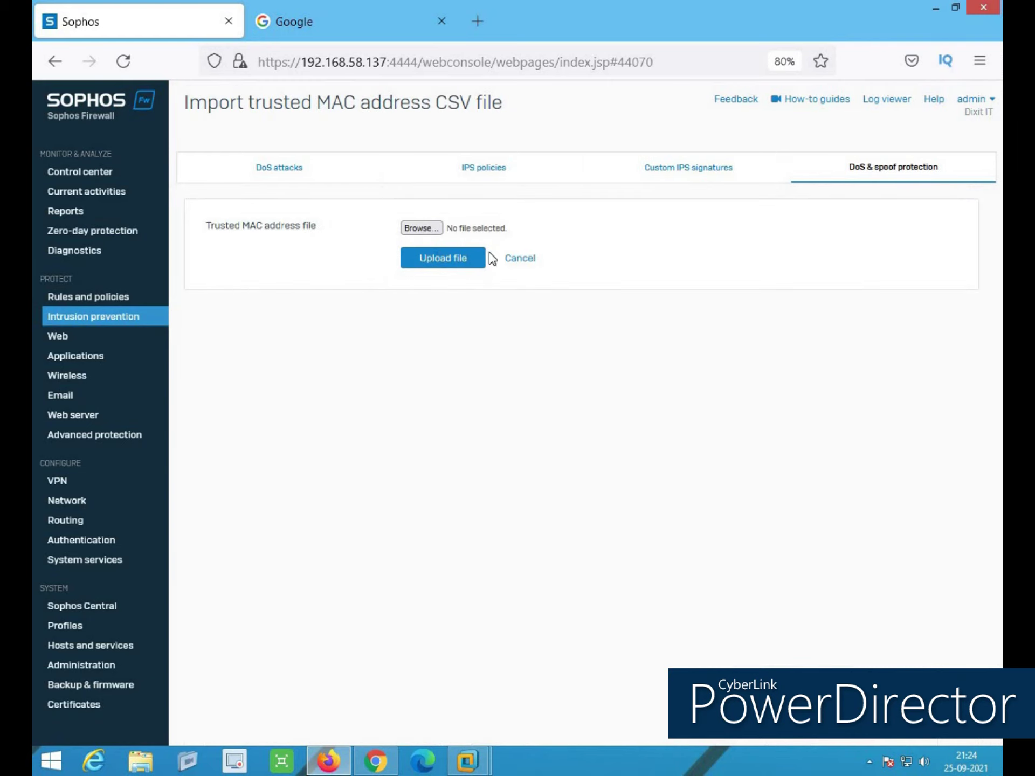
left_click(850, 164)
scroll(359, 609, "down", 2)
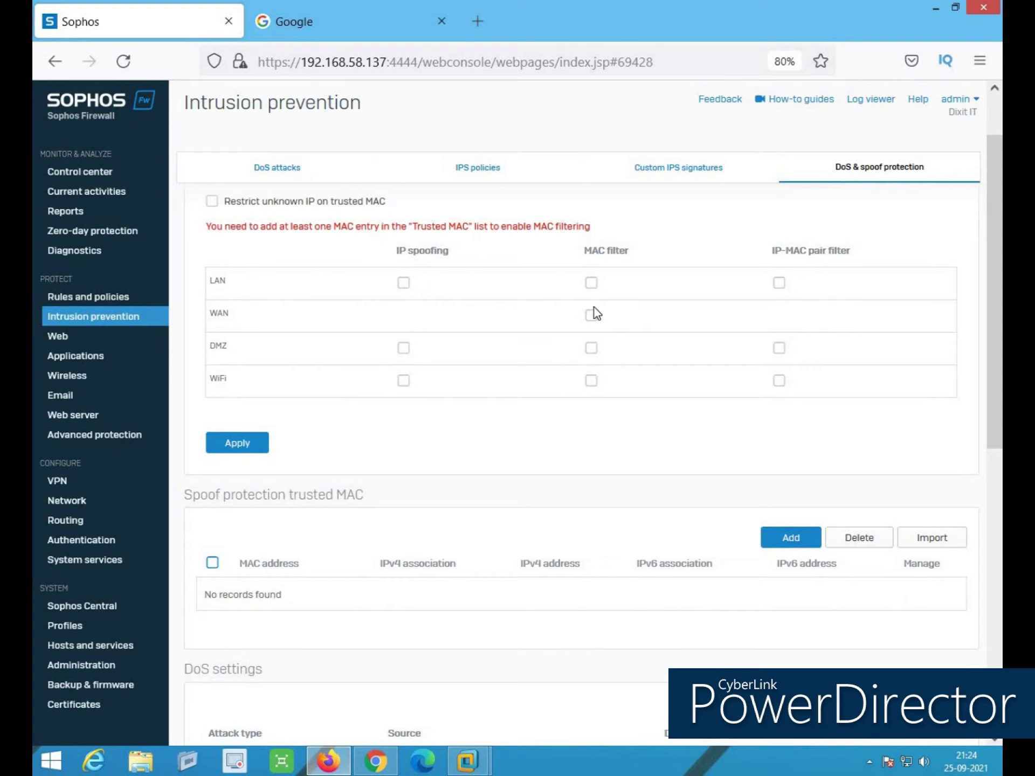
Step: Enable spoof prevention with DMZ IP spoofing ticked, apply, and confirm the lockout caution
scroll(253, 230, "up", 2)
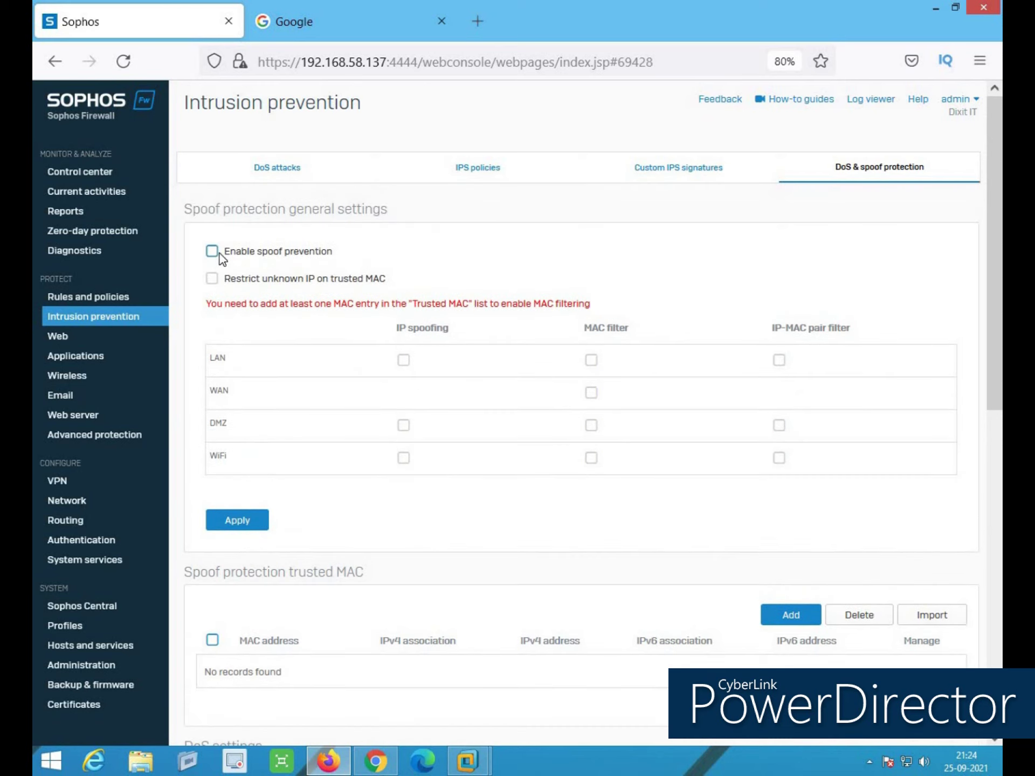
left_click(213, 250)
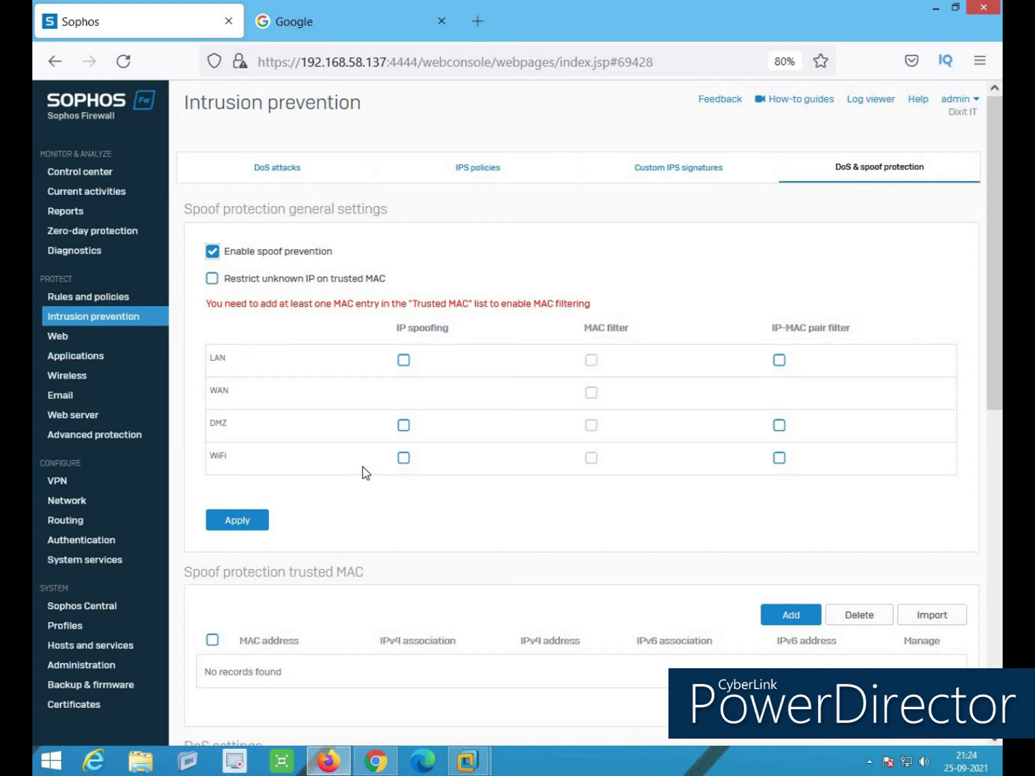
left_click(405, 427)
left_click(260, 524)
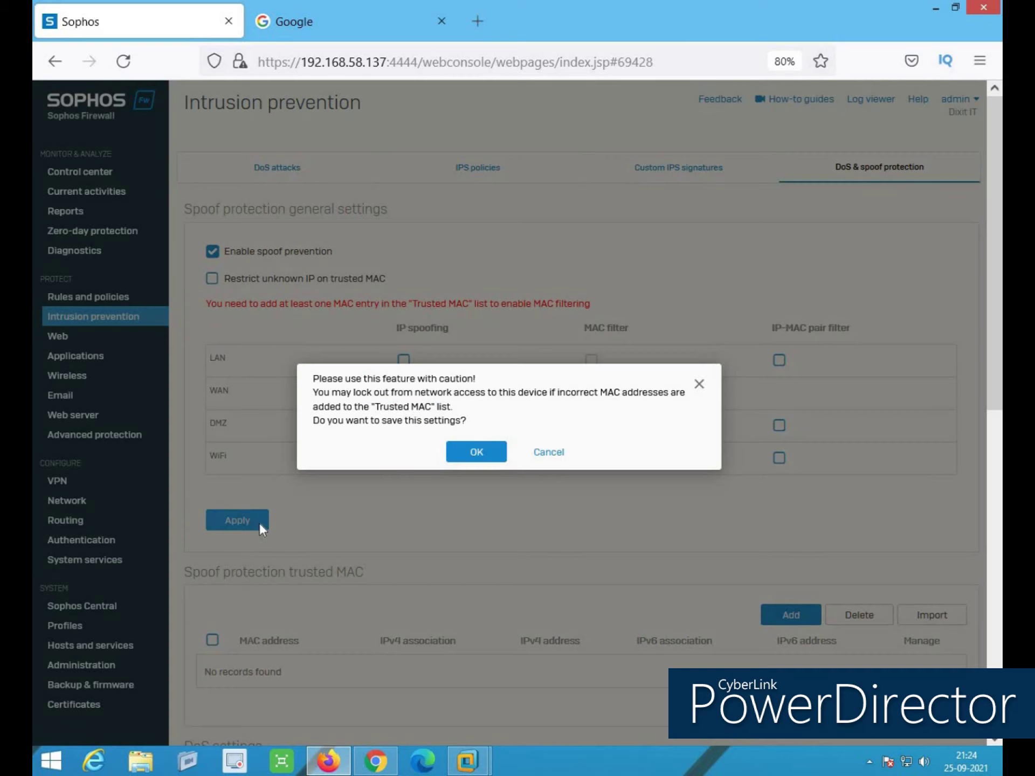
left_click(477, 457)
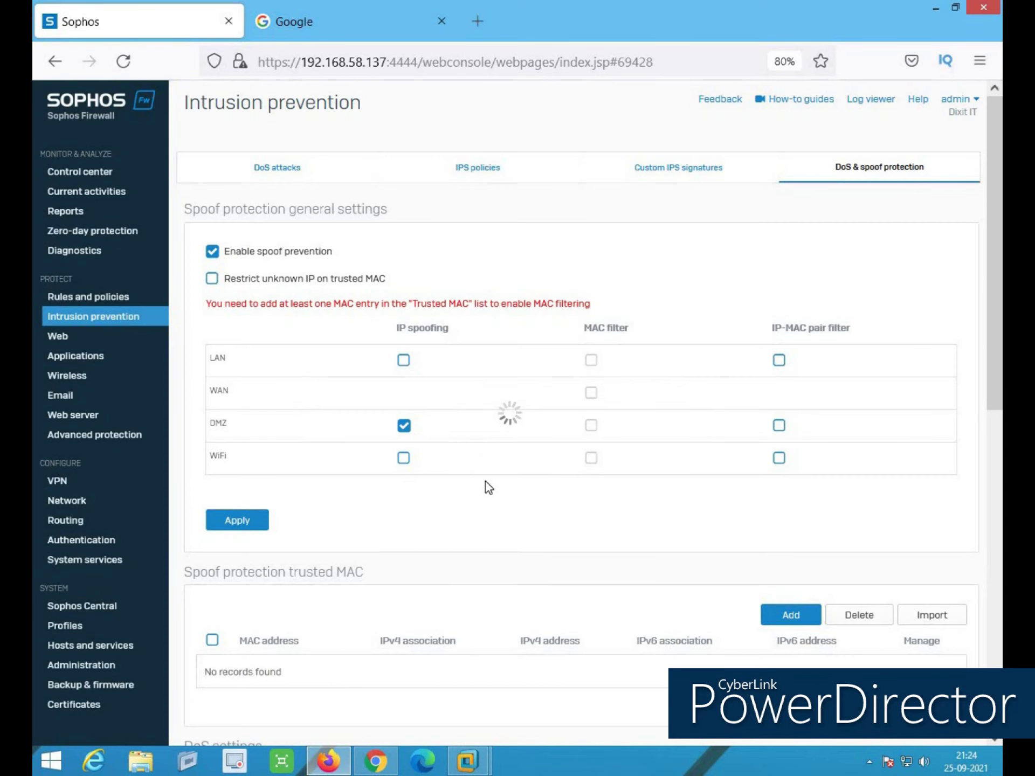
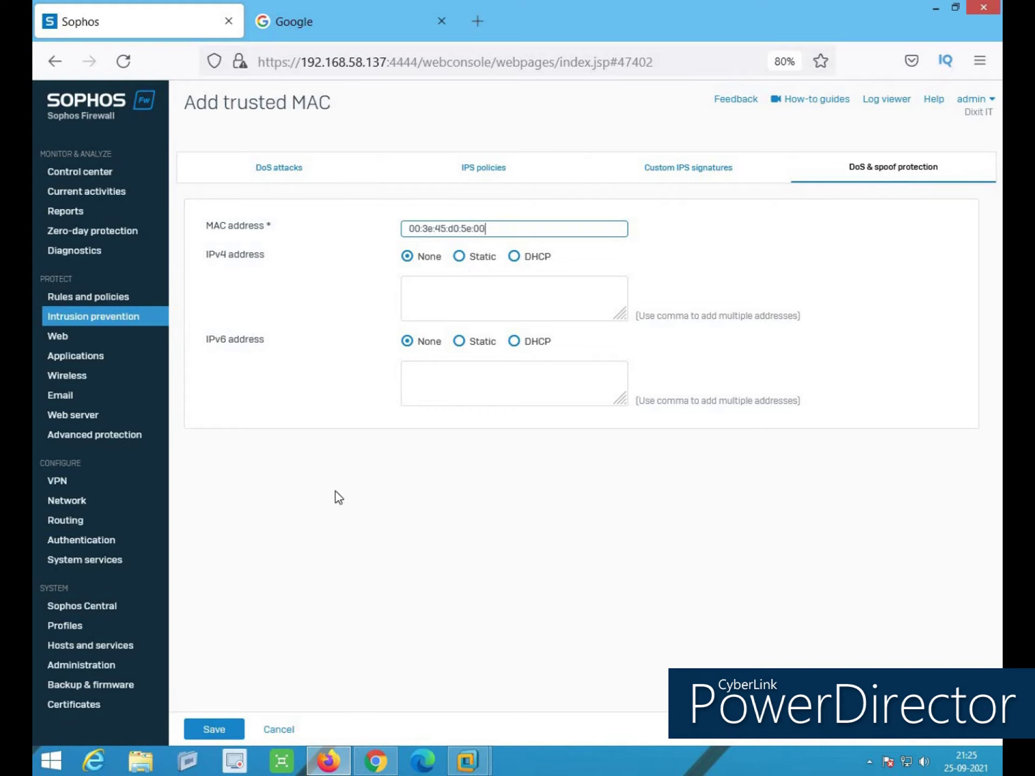
Step: Save the trusted MAC entry and switch LAN MAC filtering on, then back off
left_click(214, 730)
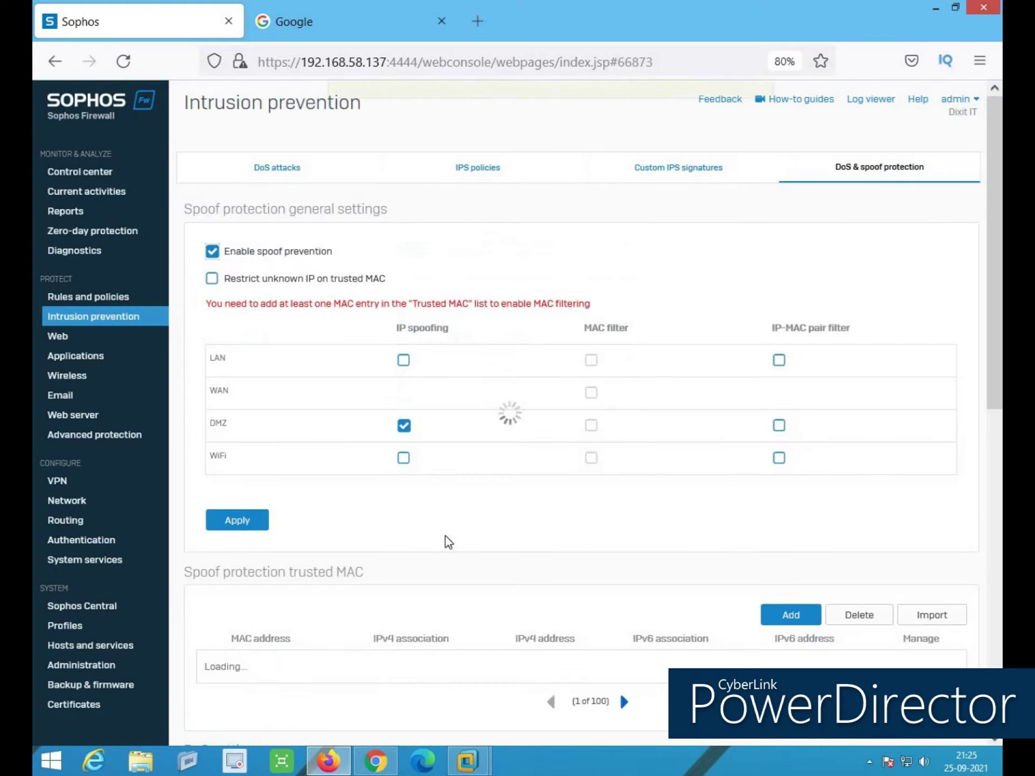
scroll(505, 538, "down", 3)
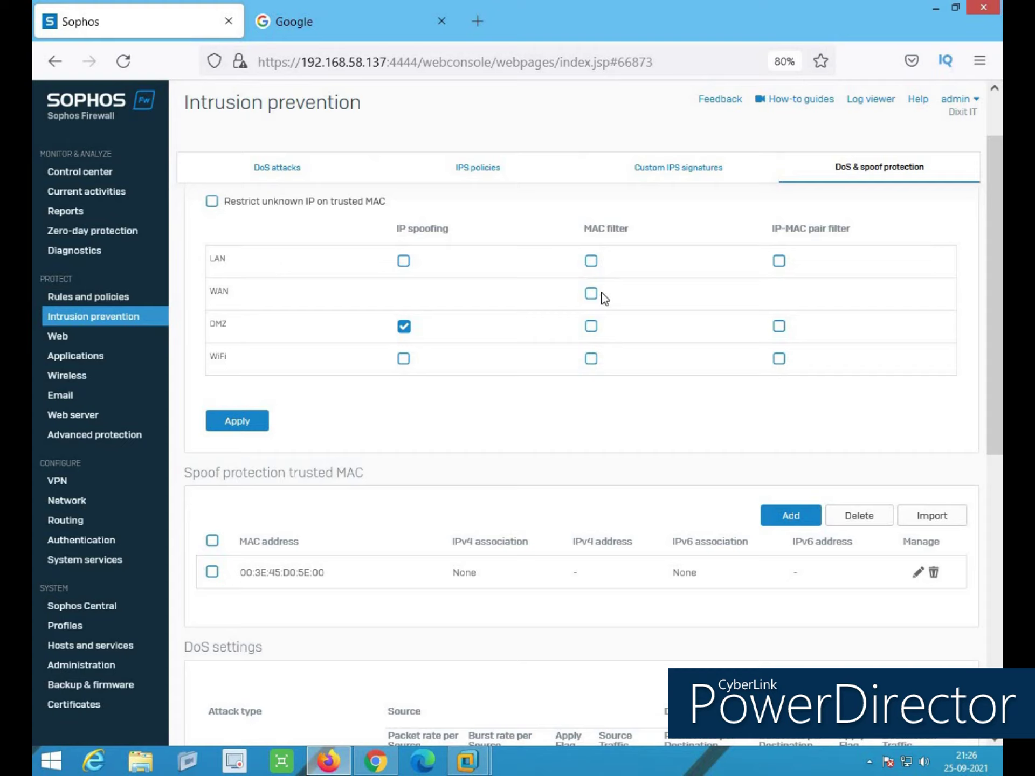
left_click(591, 262)
left_click(591, 265)
Step: Delete the trusted MAC entry 00:3E:45:D0:5E:00 so the trusted MAC list is empty
left_click(858, 517)
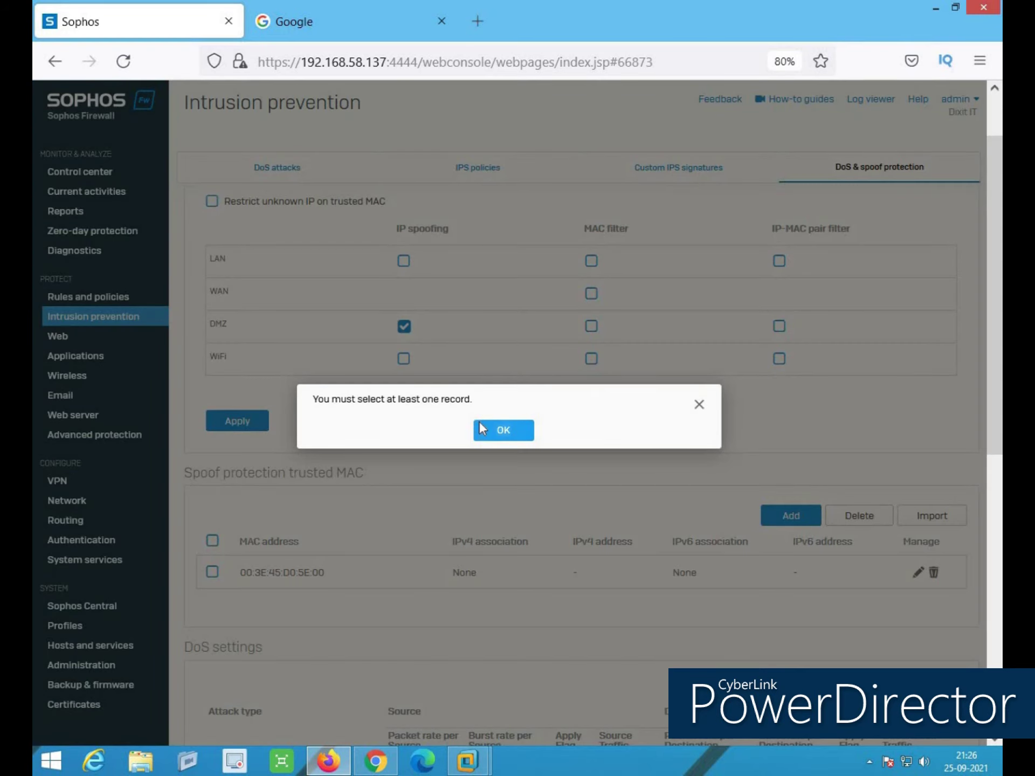
left_click(482, 428)
left_click(212, 573)
left_click(879, 522)
left_click(473, 434)
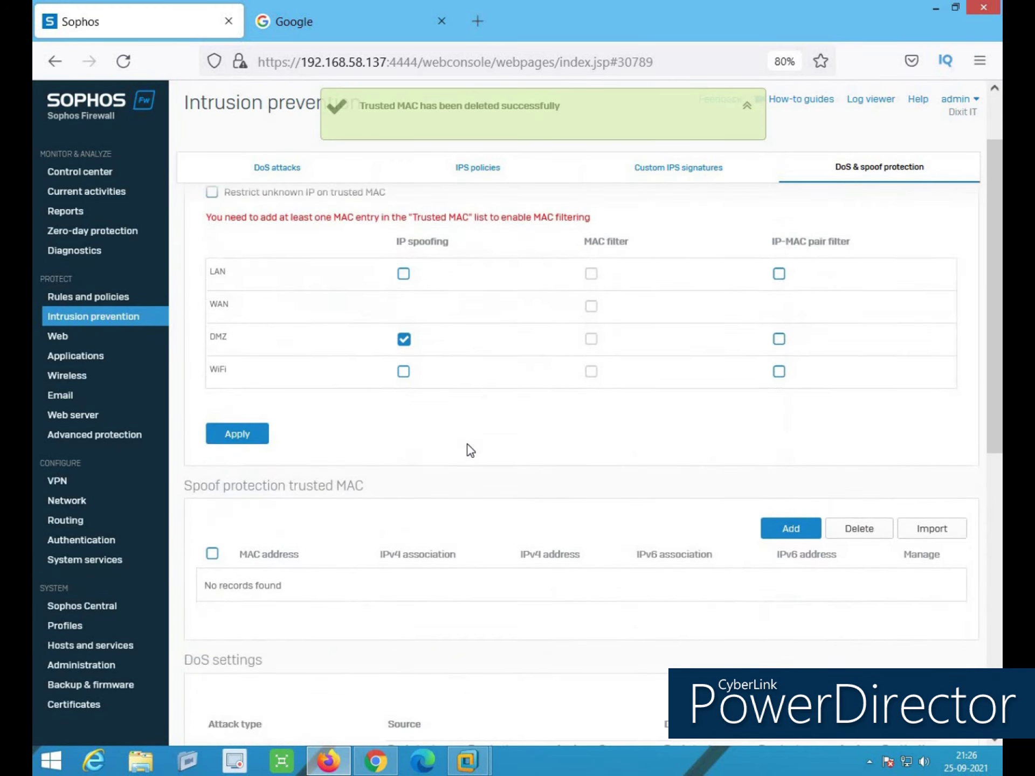
scroll(468, 445, "down", 3)
Step: Set the SYN flood and UDP flood per-source burst rates to 300 packets/sec and apply
scroll(364, 448, "down", 5)
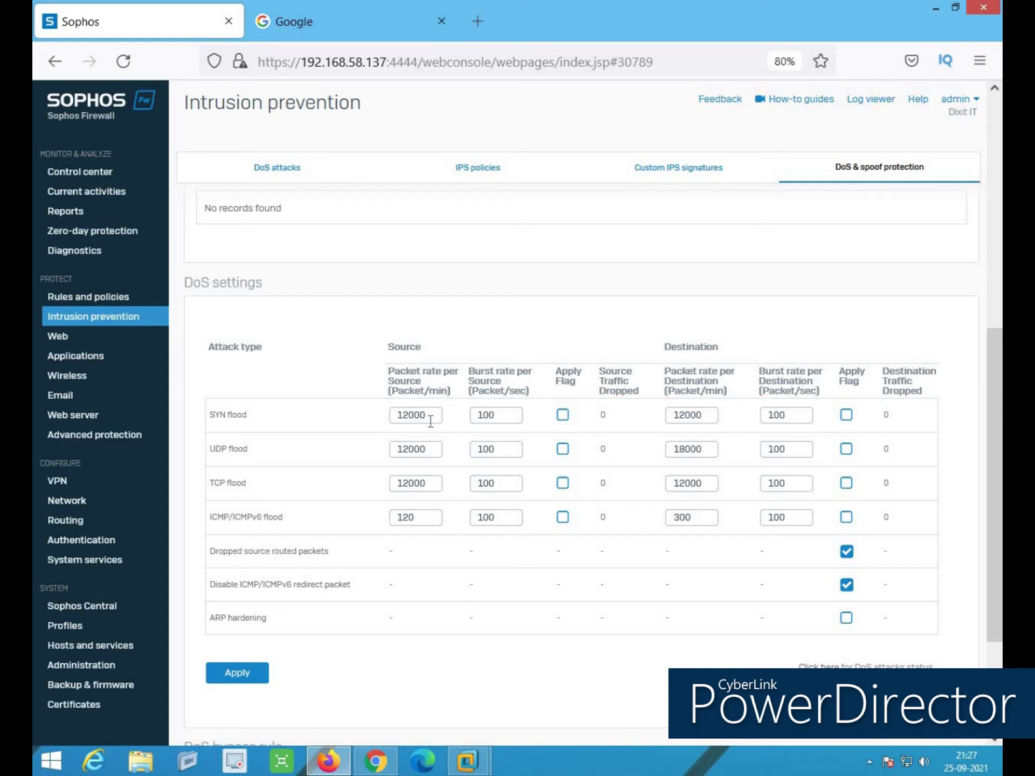
double_click(500, 419)
type("300")
double_click(491, 450)
type("300")
left_click(240, 675)
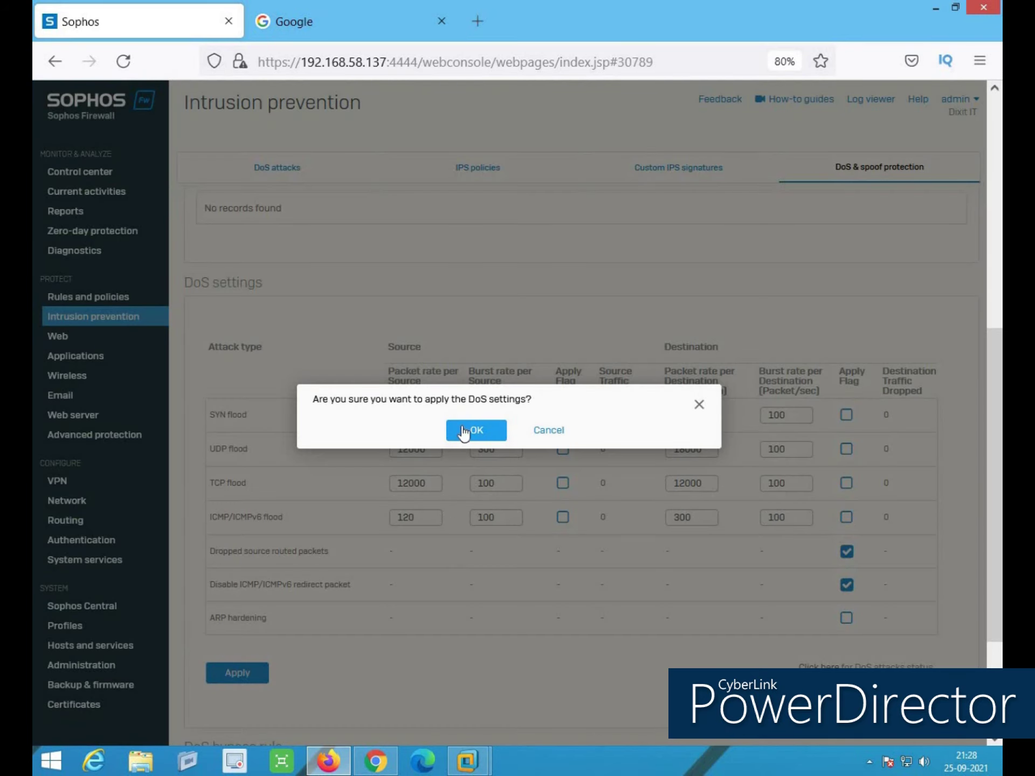
left_click(464, 431)
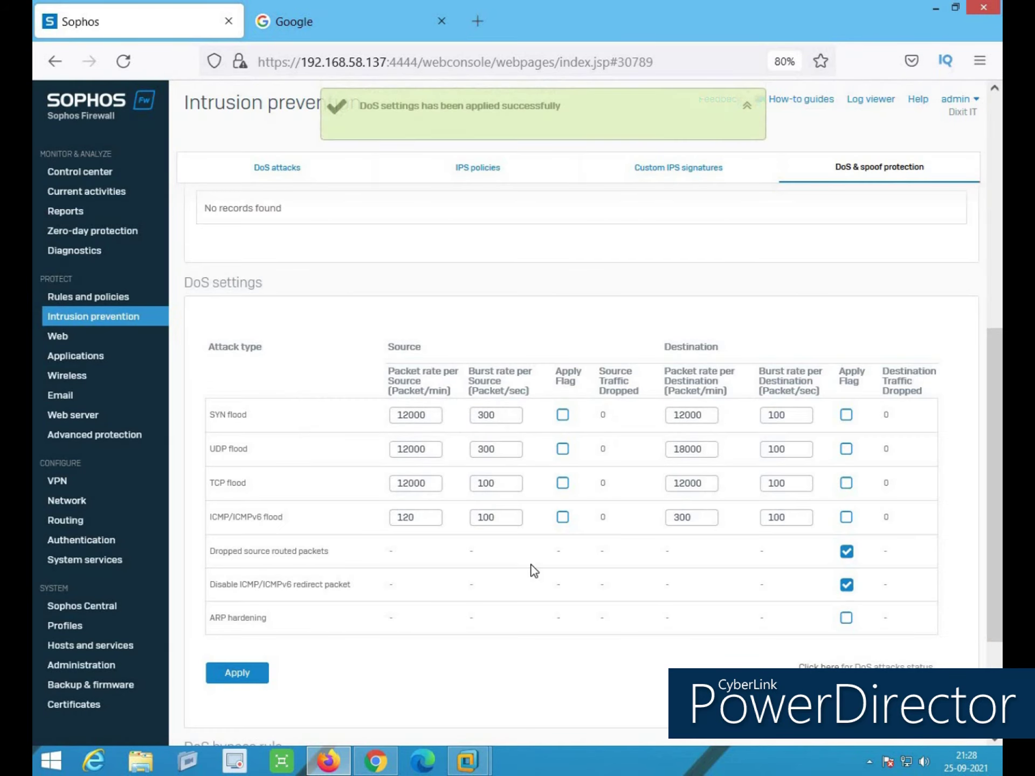
scroll(534, 570, "down", 3)
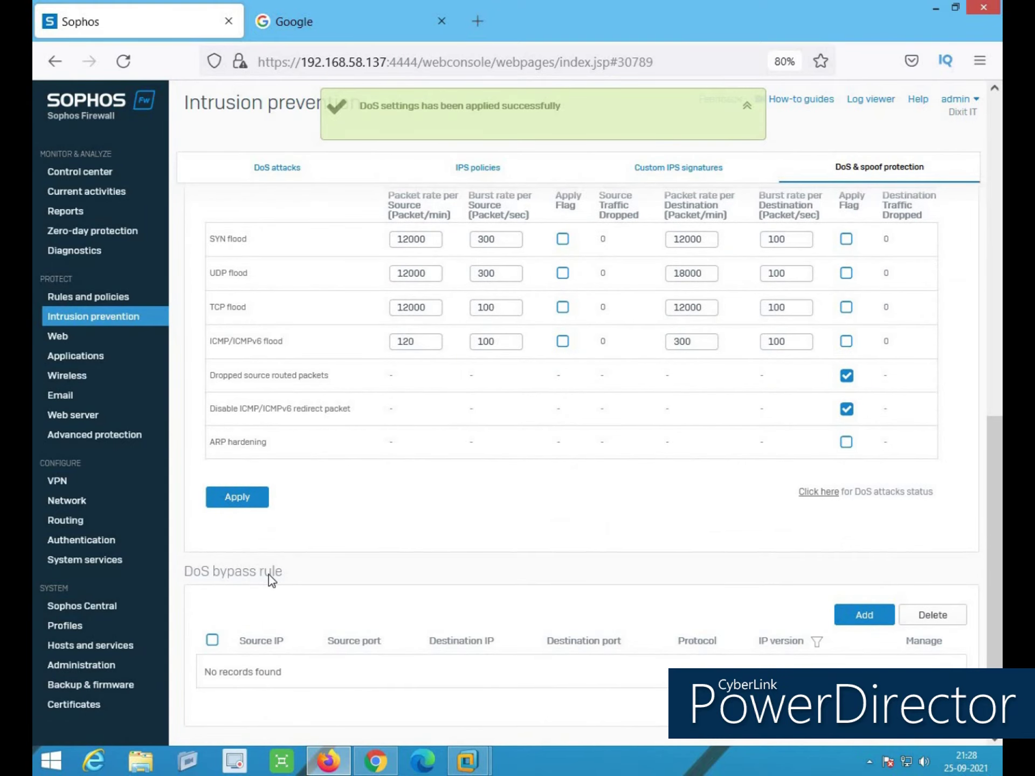
Step: Add a DoS bypass rule with source IP 192.168.5.5 and destination IP 10.10.10.10
left_click(865, 616)
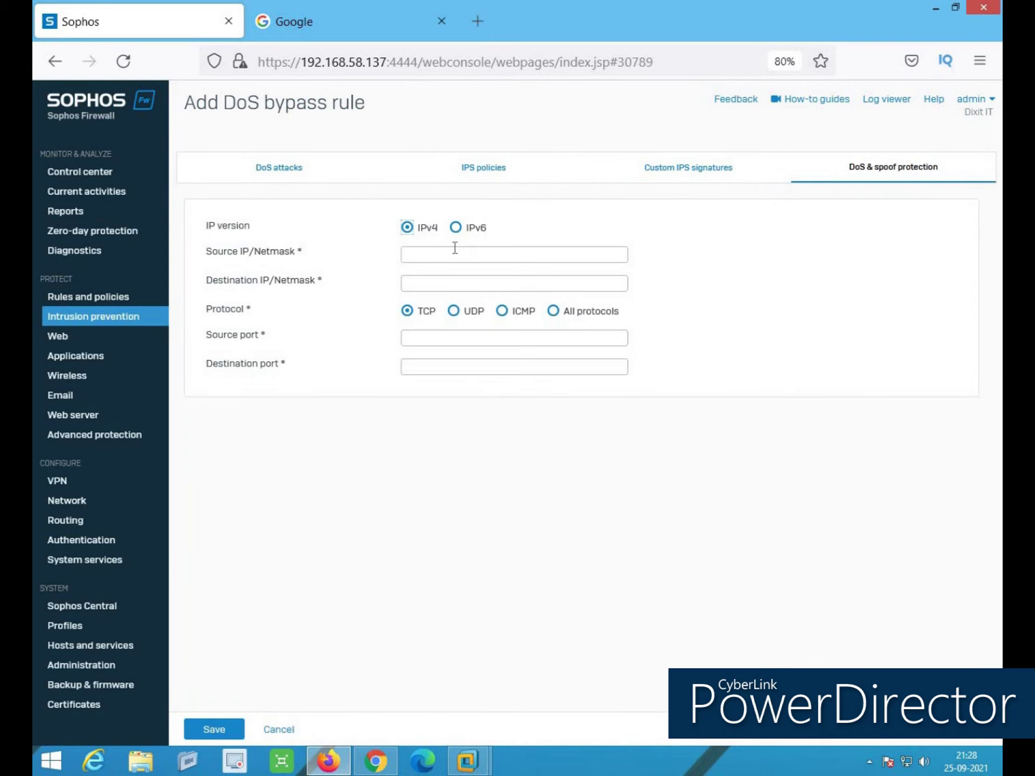
left_click(457, 252)
type("192")
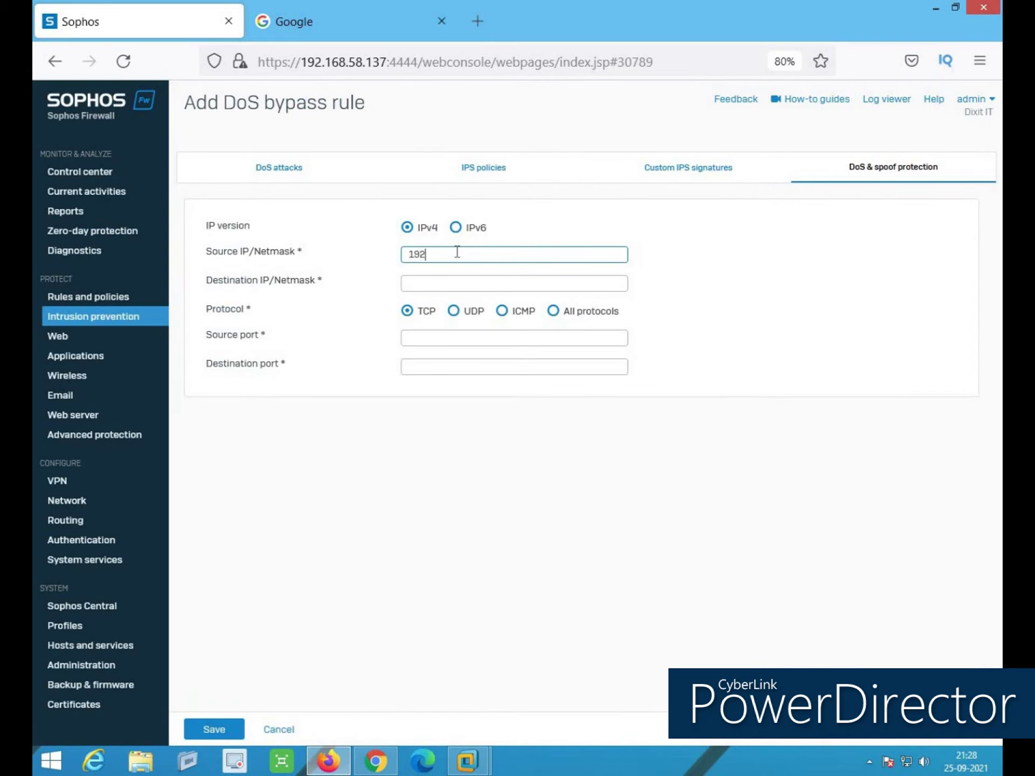
type(".168.5.0")
left_click(446, 277)
left_click(465, 254)
key("BackSpace")
type("5.5")
left_click(459, 281)
type("1")
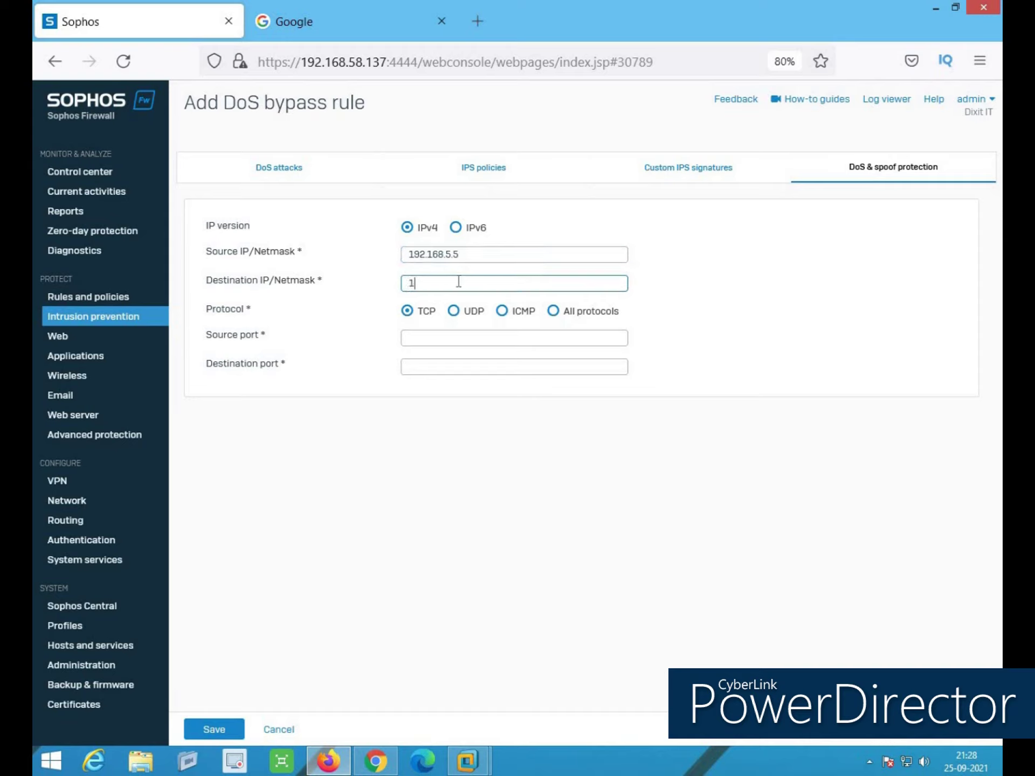
type("0.10.10.10")
Step: Set the bypass rule's source and destination ports to 22 and save it
left_click(437, 332)
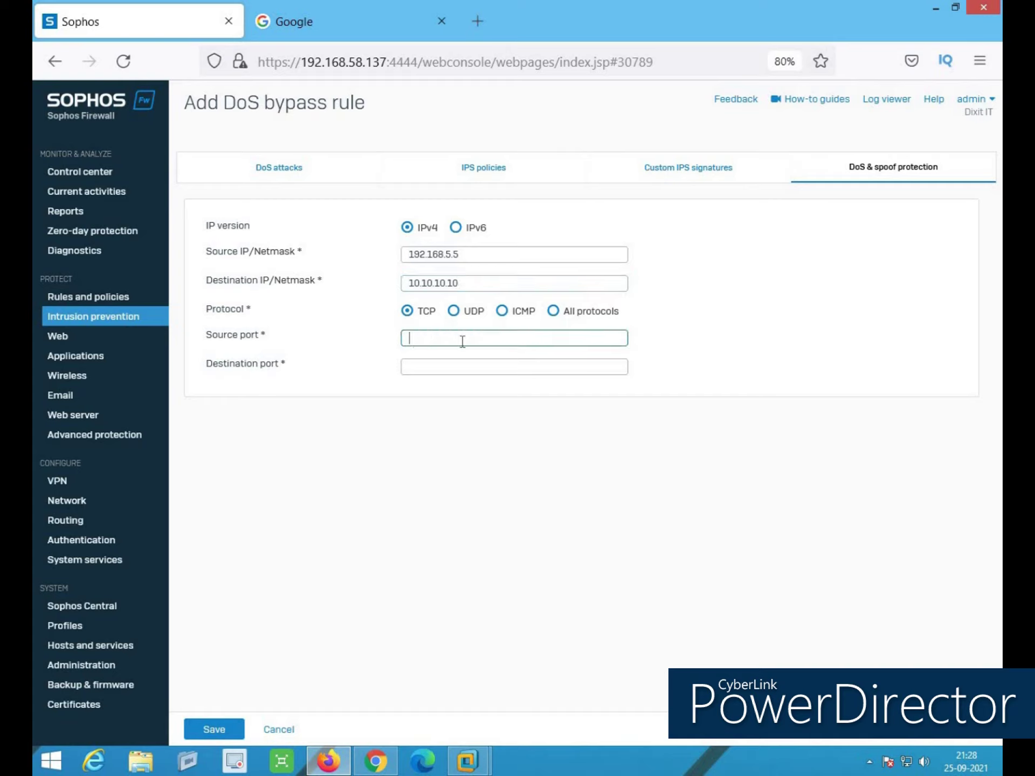
type("22")
left_click(449, 371)
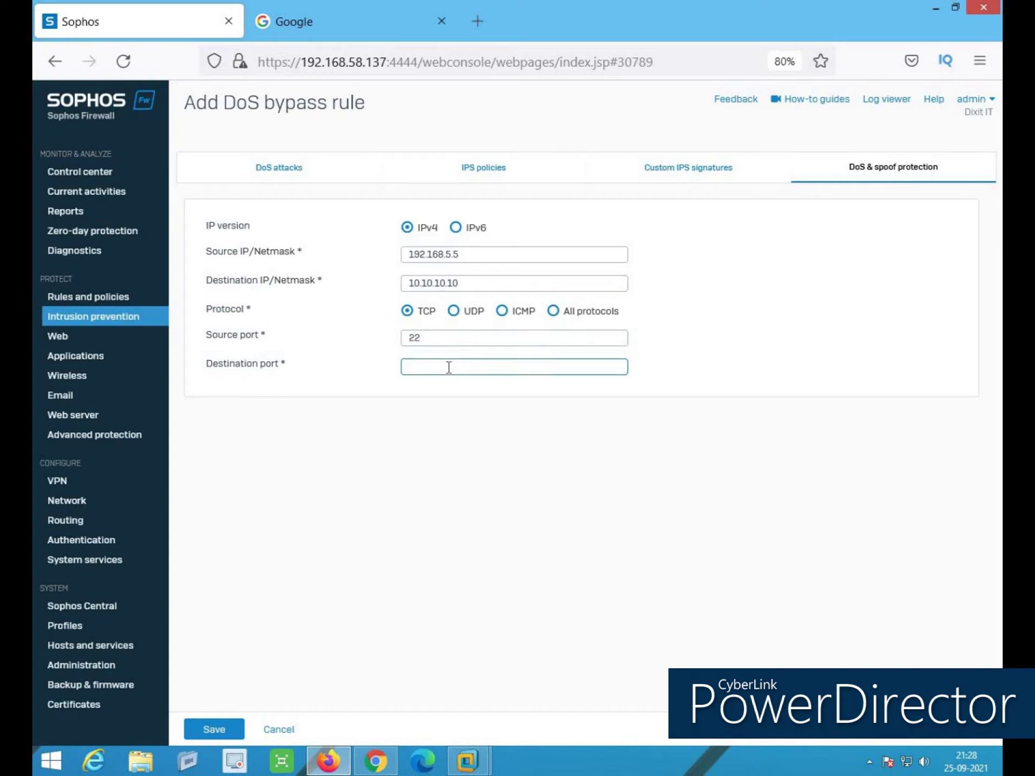
type("22")
left_click(215, 729)
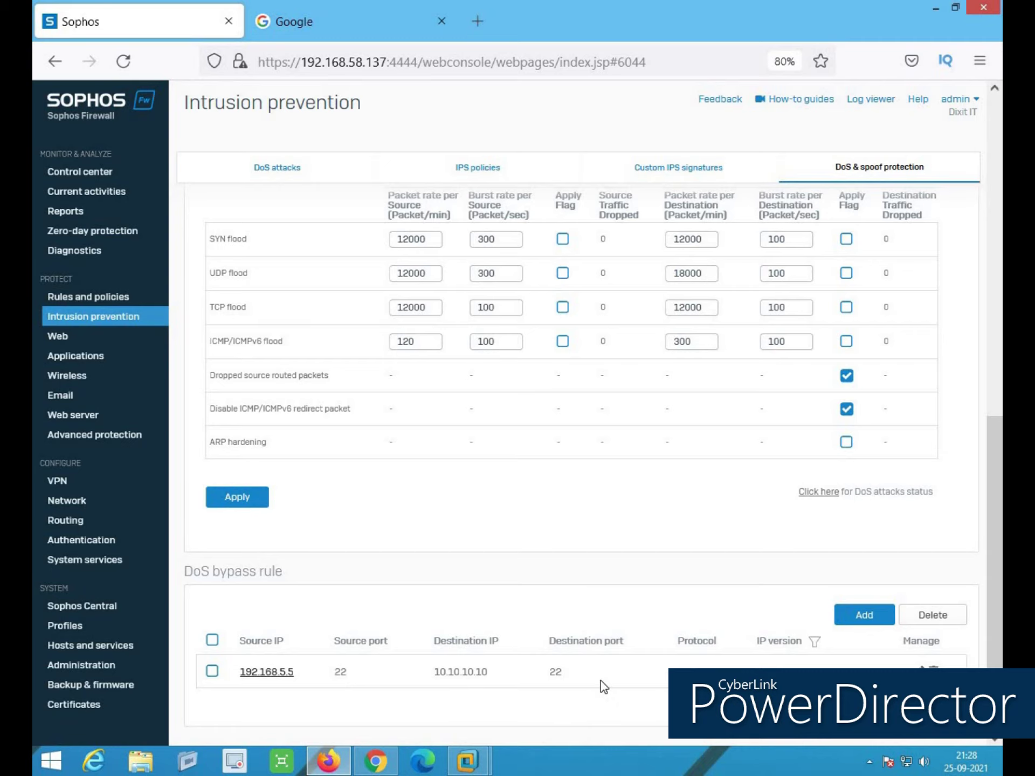
scroll(305, 432, "up", 10)
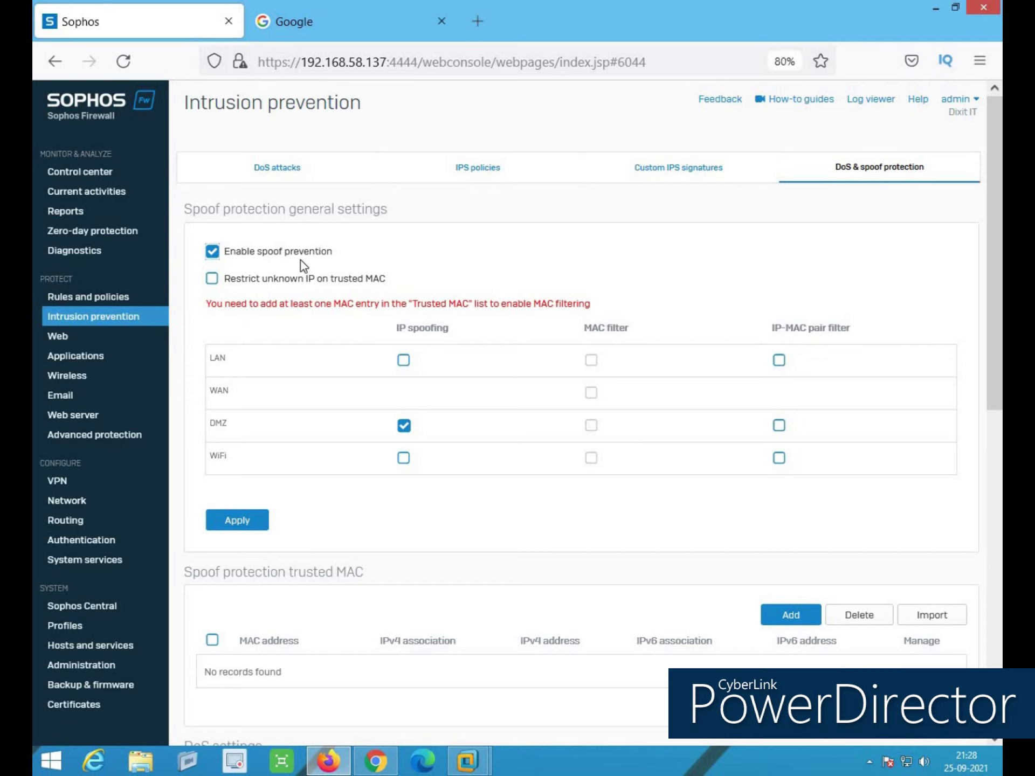
scroll(432, 390, "down", 10)
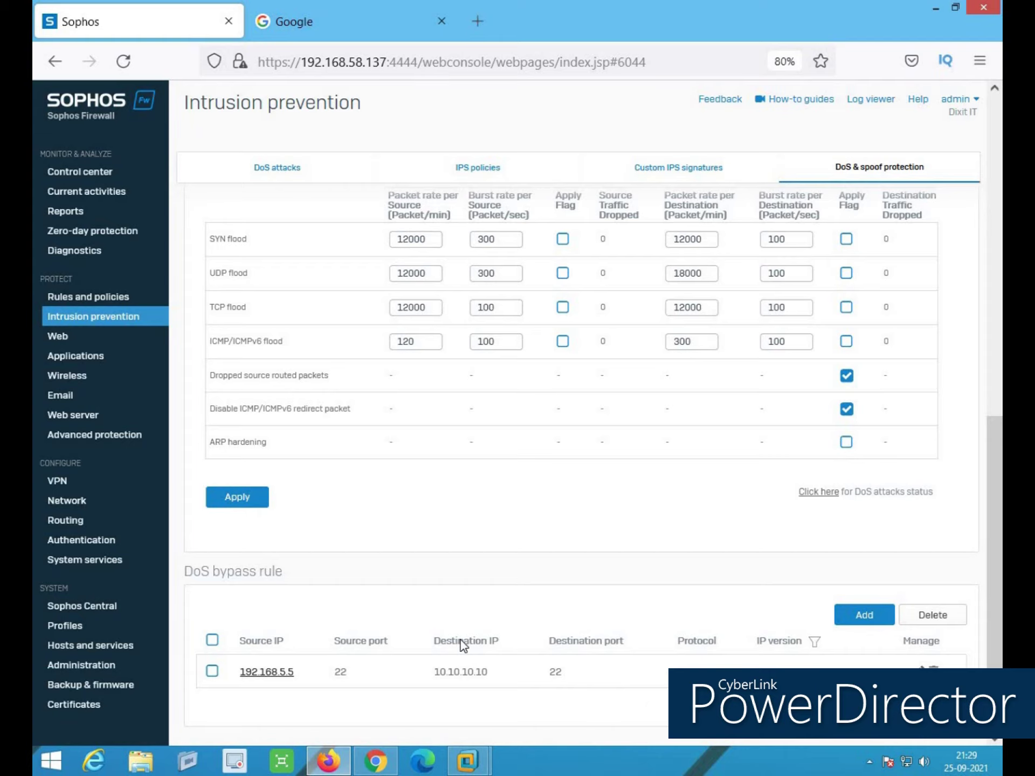
scroll(460, 639, "up", 3)
scroll(461, 639, "down", 3)
scroll(460, 640, "up", 10)
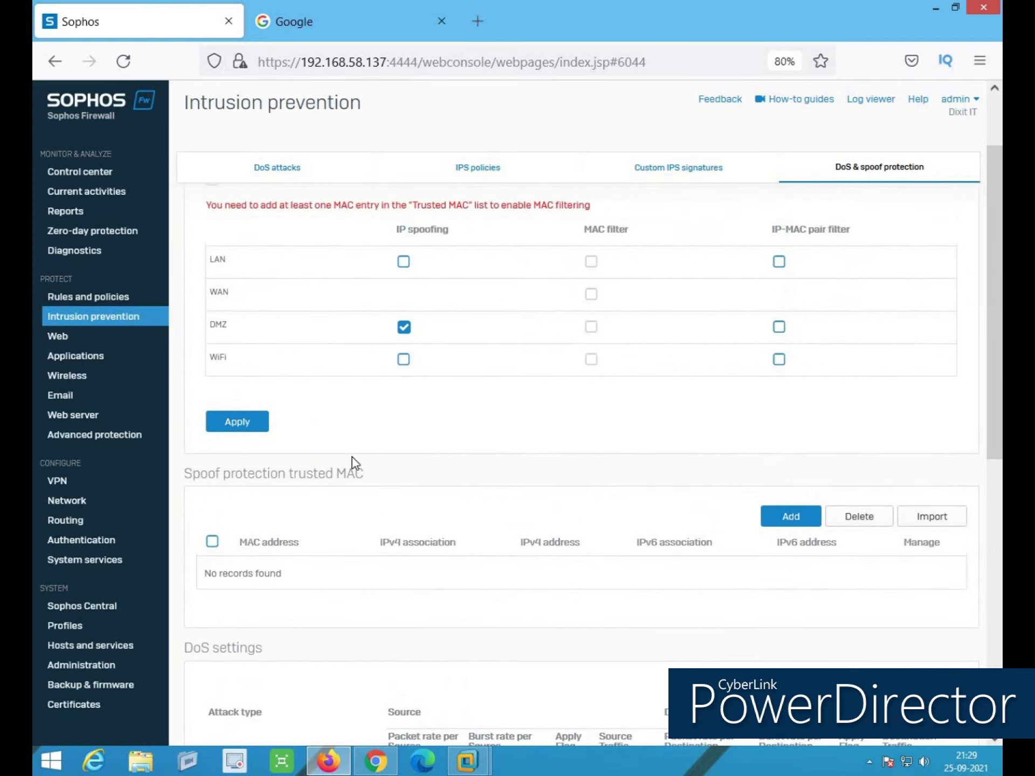
scroll(464, 701, "down", 5)
scroll(498, 581, "up", 6)
Step: Create an IPS policy named 'new Policy' that clones its rules from lantowan_strict
left_click(491, 170)
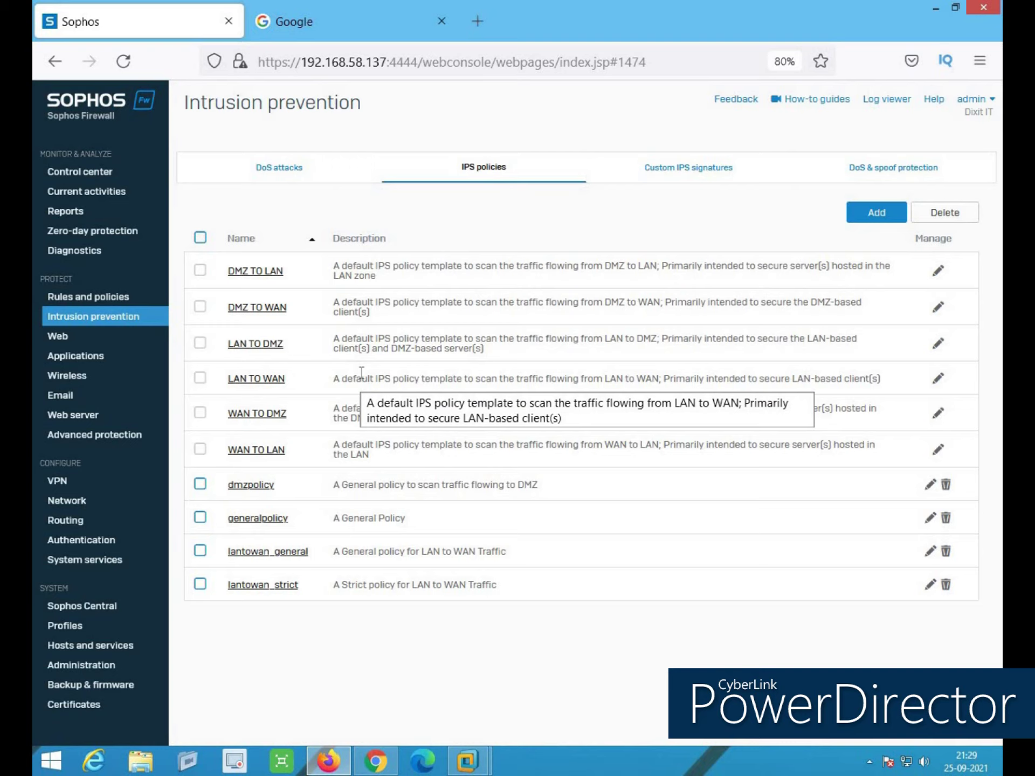
left_click(880, 216)
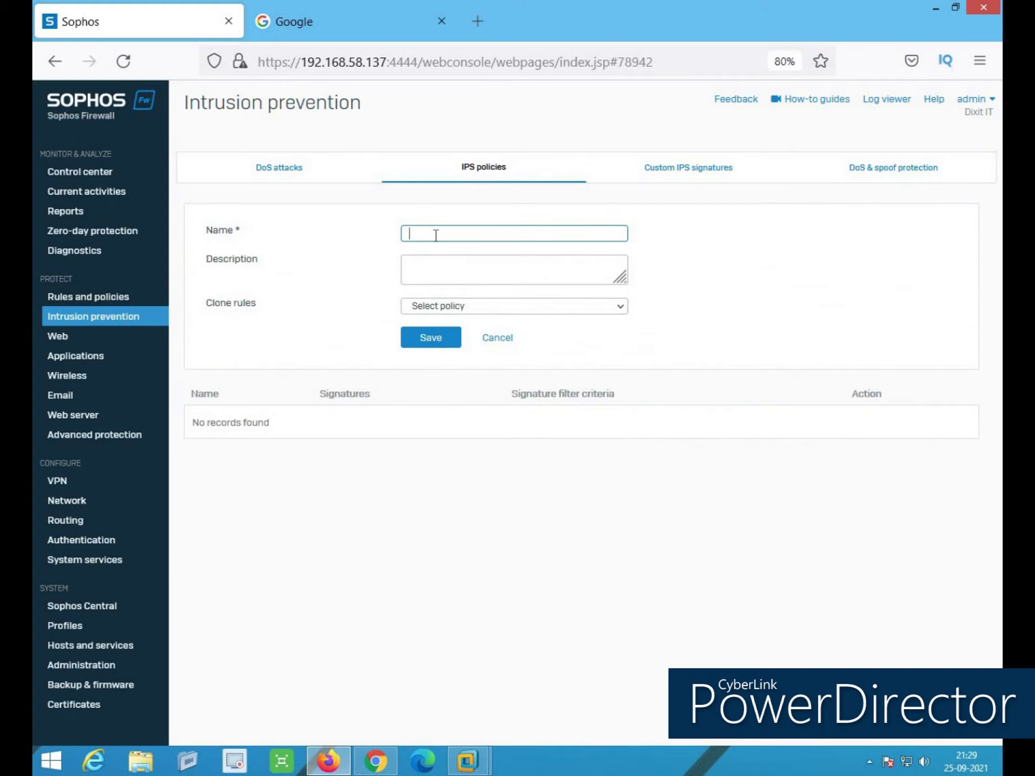
type("new Policy")
left_click(526, 307)
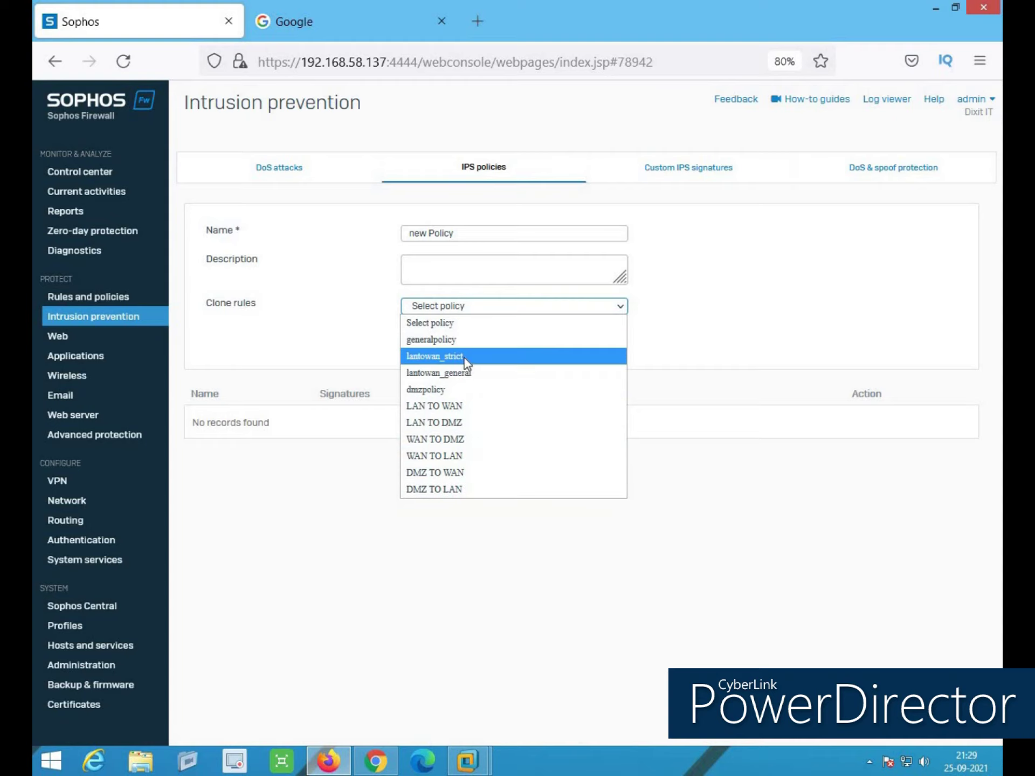
left_click(464, 357)
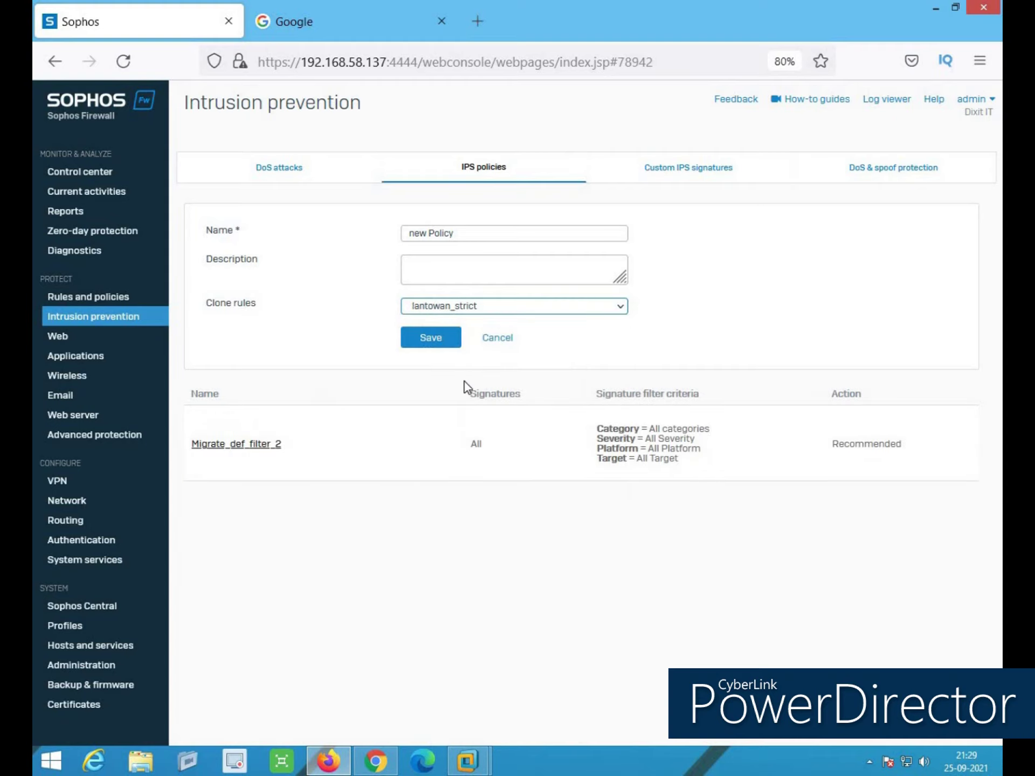
left_click(442, 343)
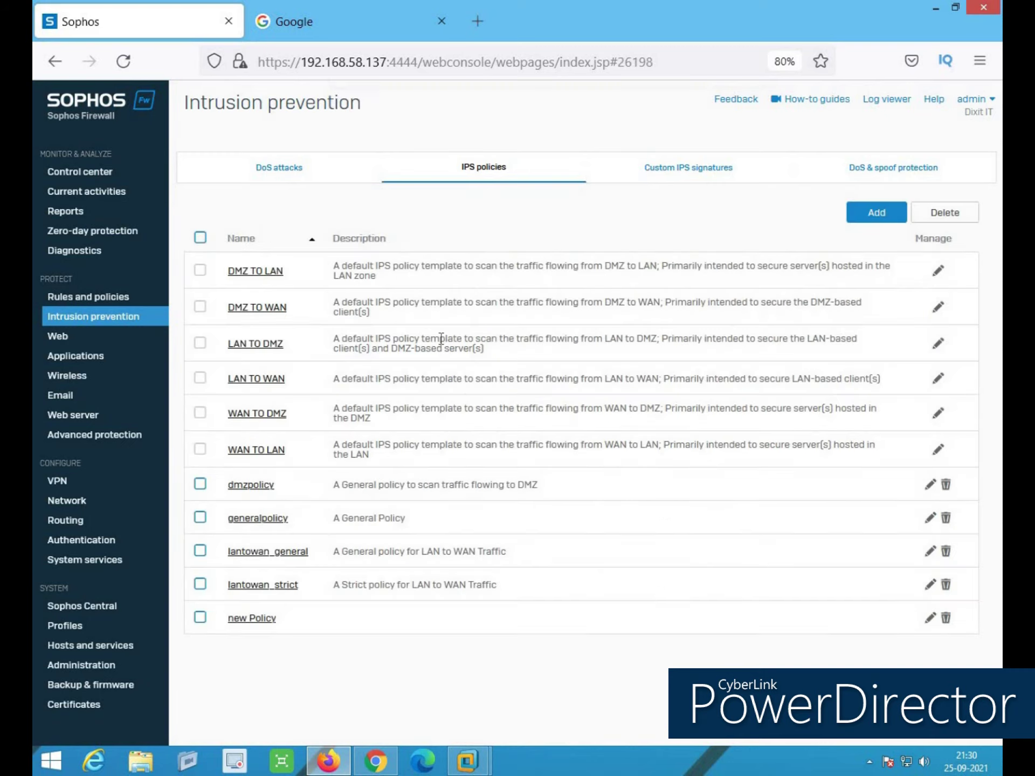
Step: Edit new Policy's Migrate_def_filter_2 rule and filter its signatures to the Windows platform
left_click(253, 620)
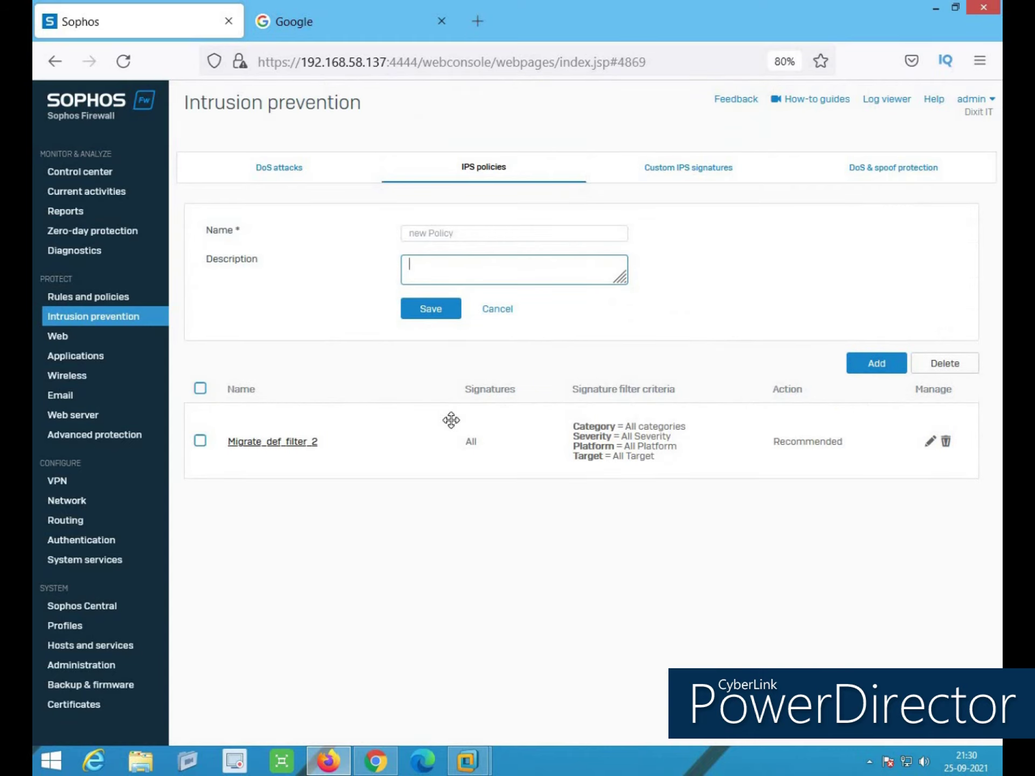
left_click(280, 454)
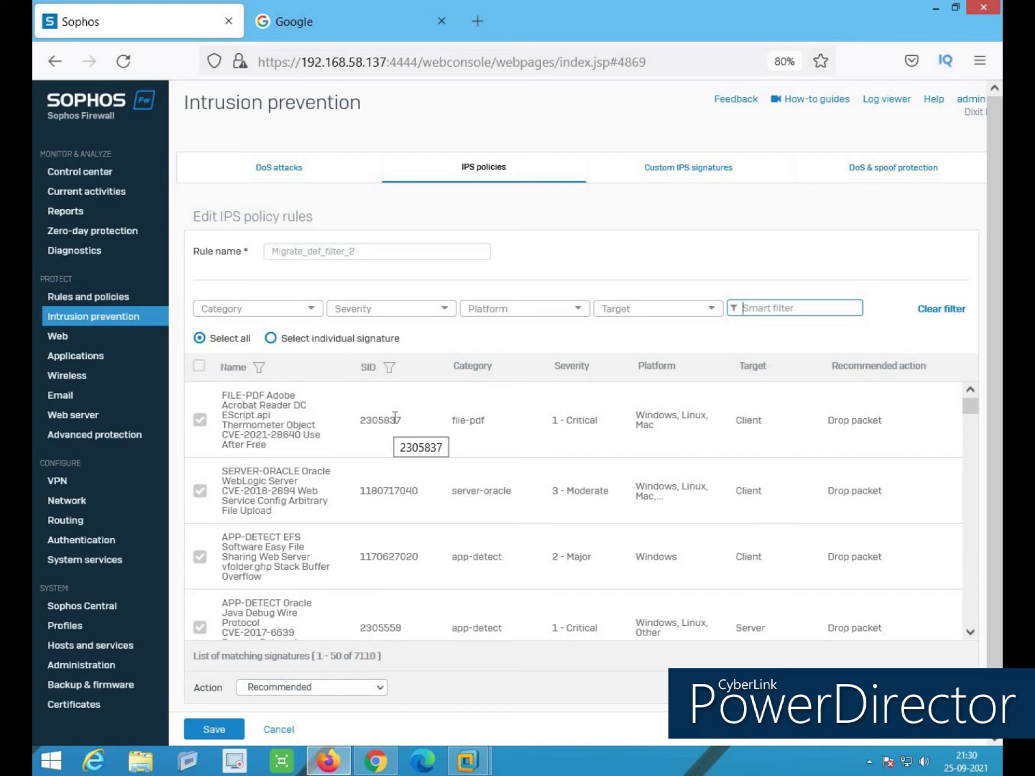
scroll(396, 417, "down", 2)
scroll(395, 418, "up", 2)
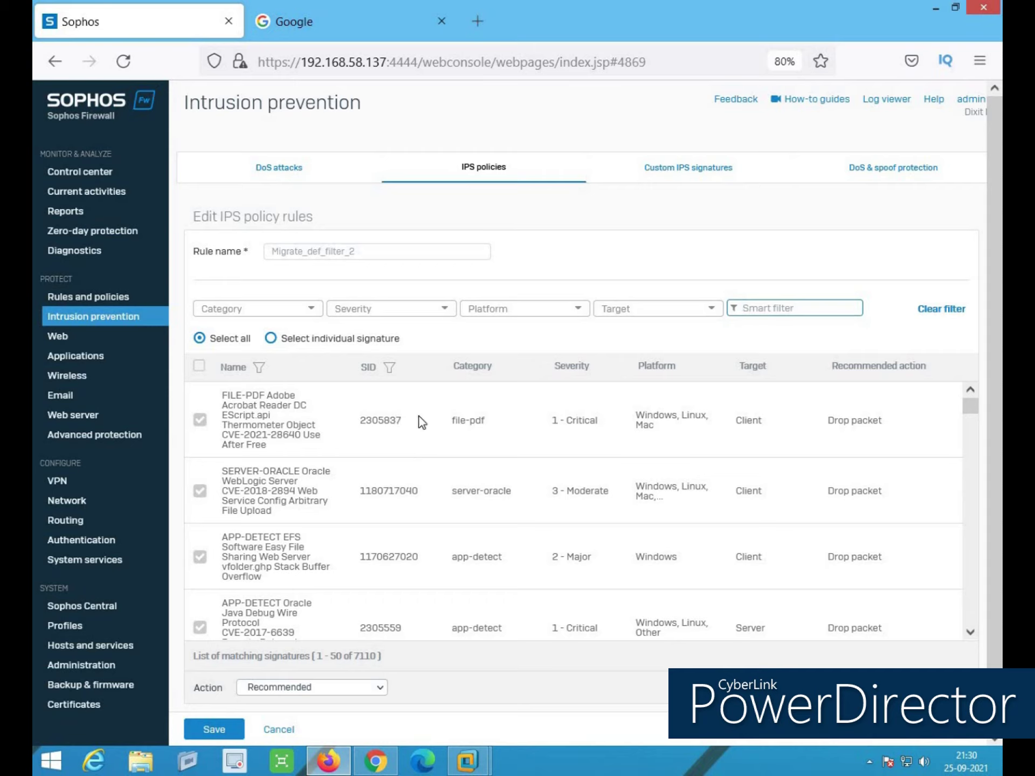
left_click(545, 312)
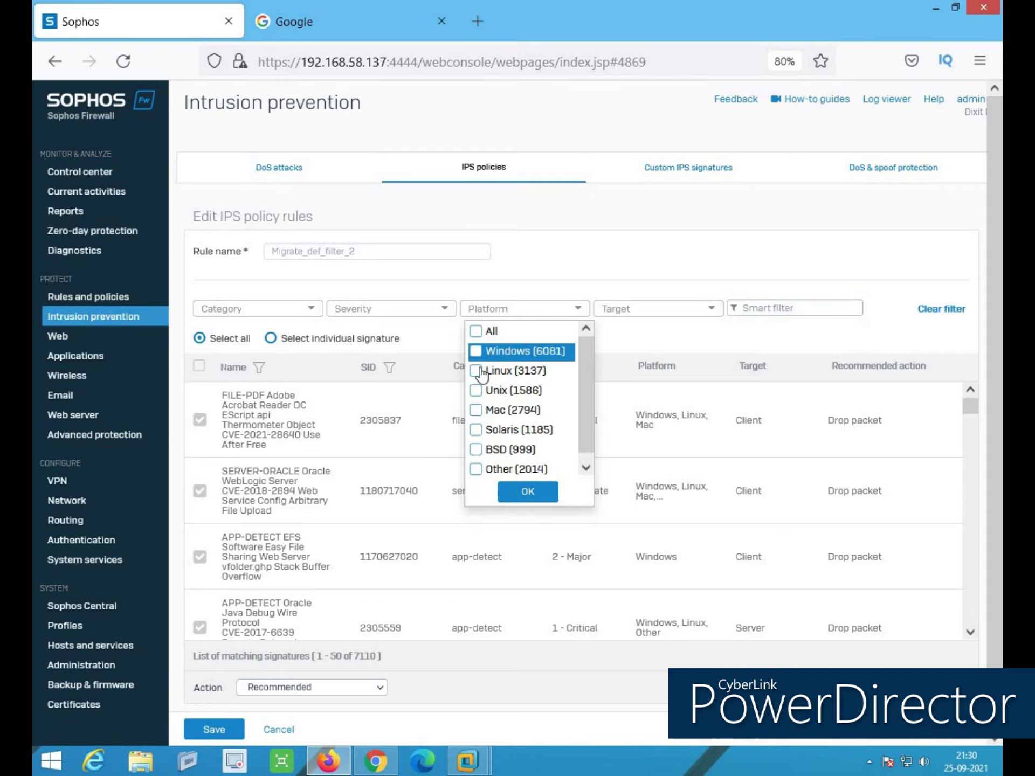
left_click(477, 352)
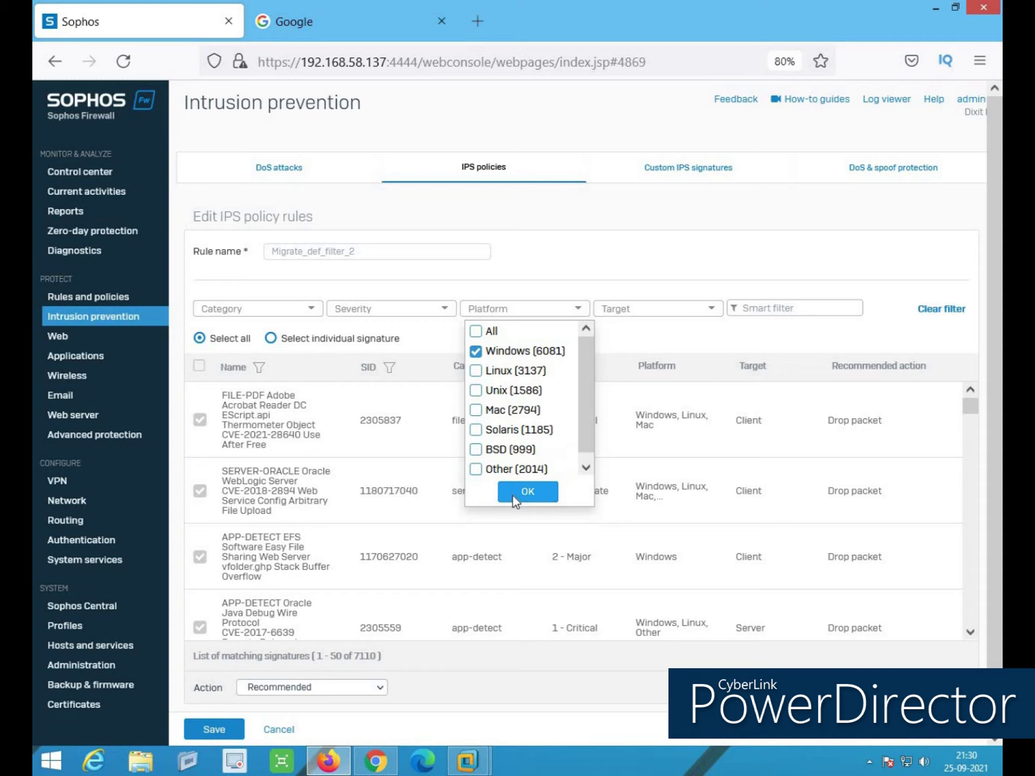
left_click(528, 491)
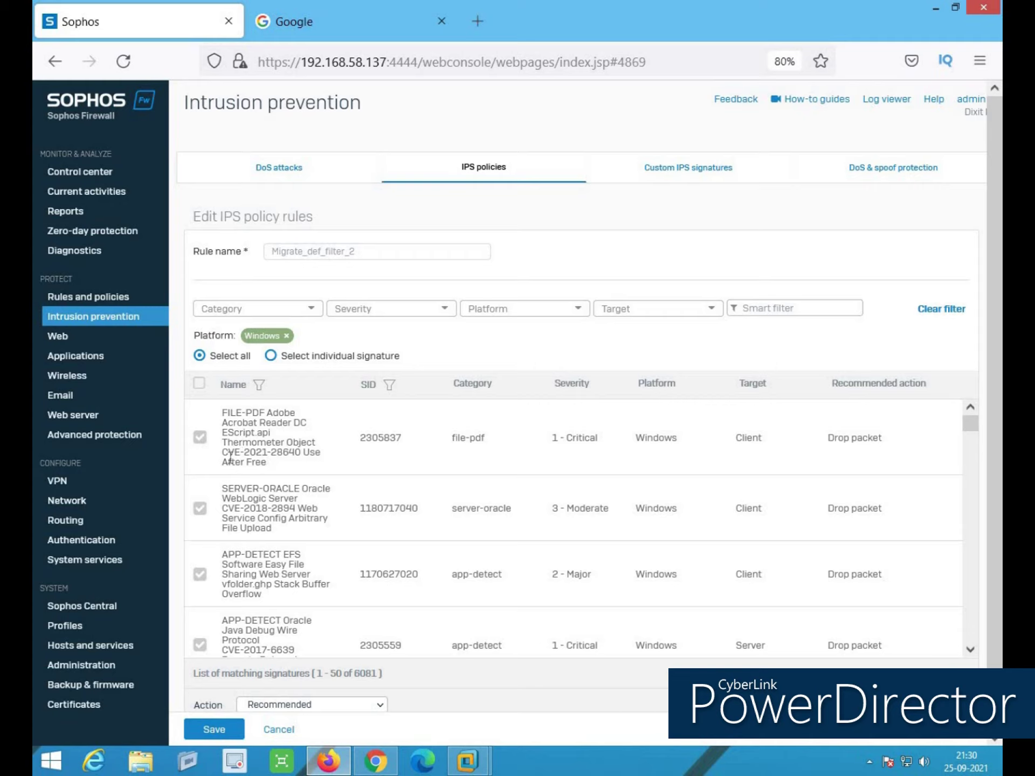
Step: Copy CVE-2021-28640 from the first signature and search for it on Google
left_click_drag(225, 453, 302, 453)
key("ctrl+c")
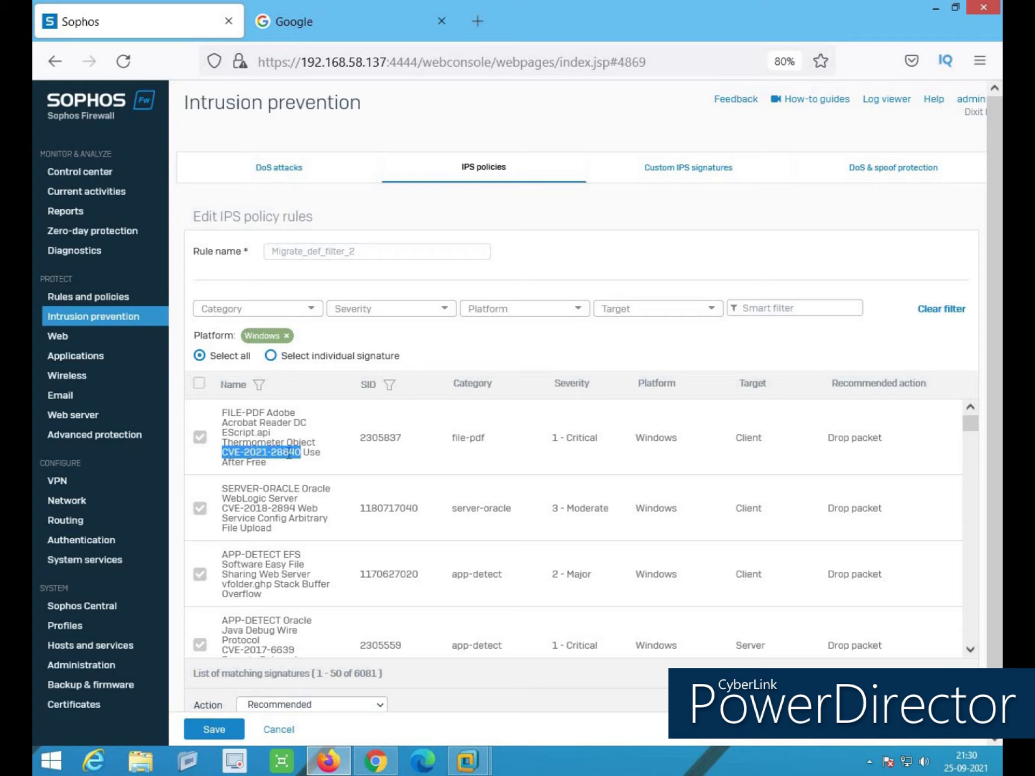
left_click(383, 21)
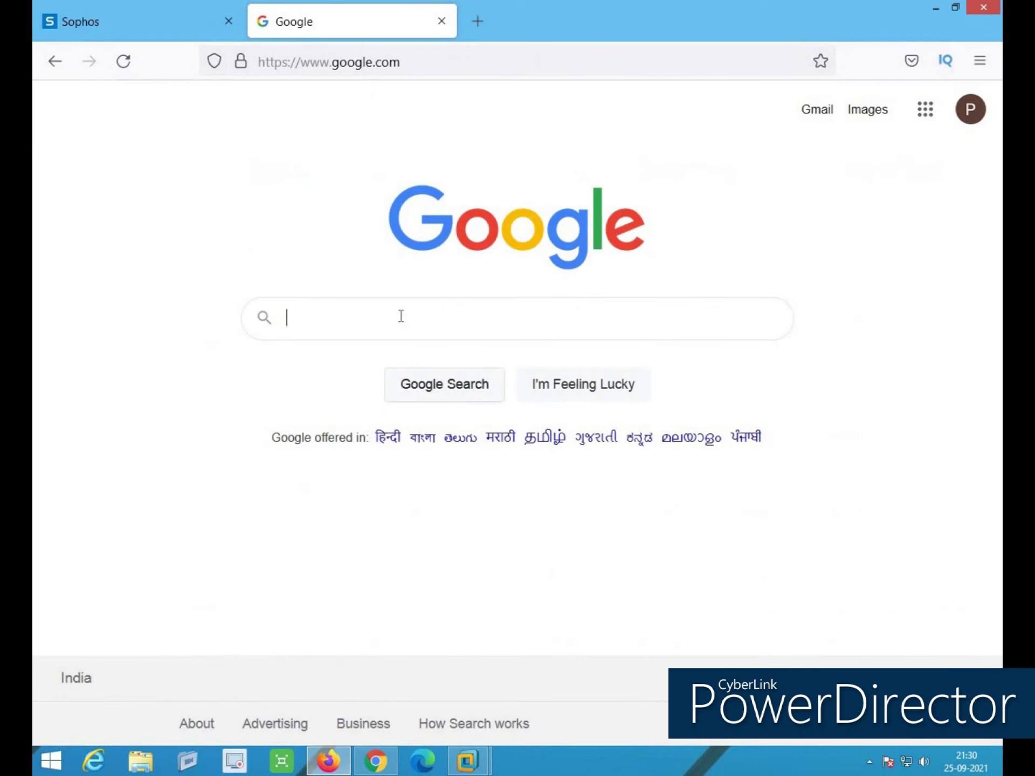
left_click(400, 318)
key("ctrl+v")
key("Return")
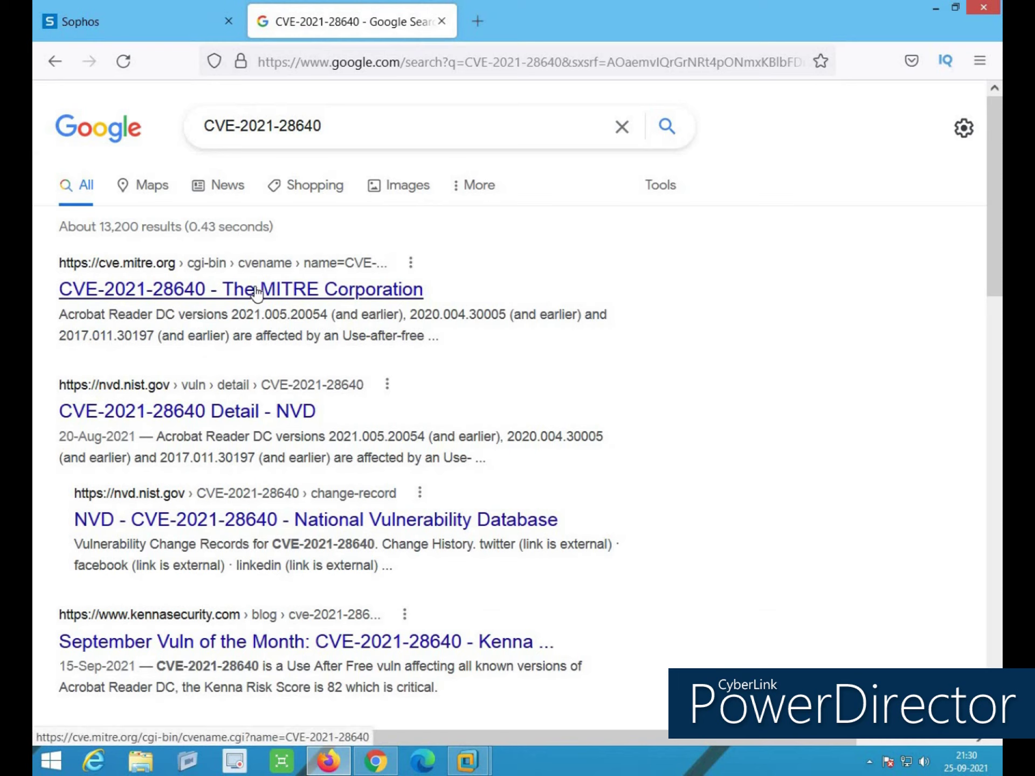
Step: Open the cve.mitre.org record for CVE-2021-28640, then return to the Sophos console
left_click(257, 294)
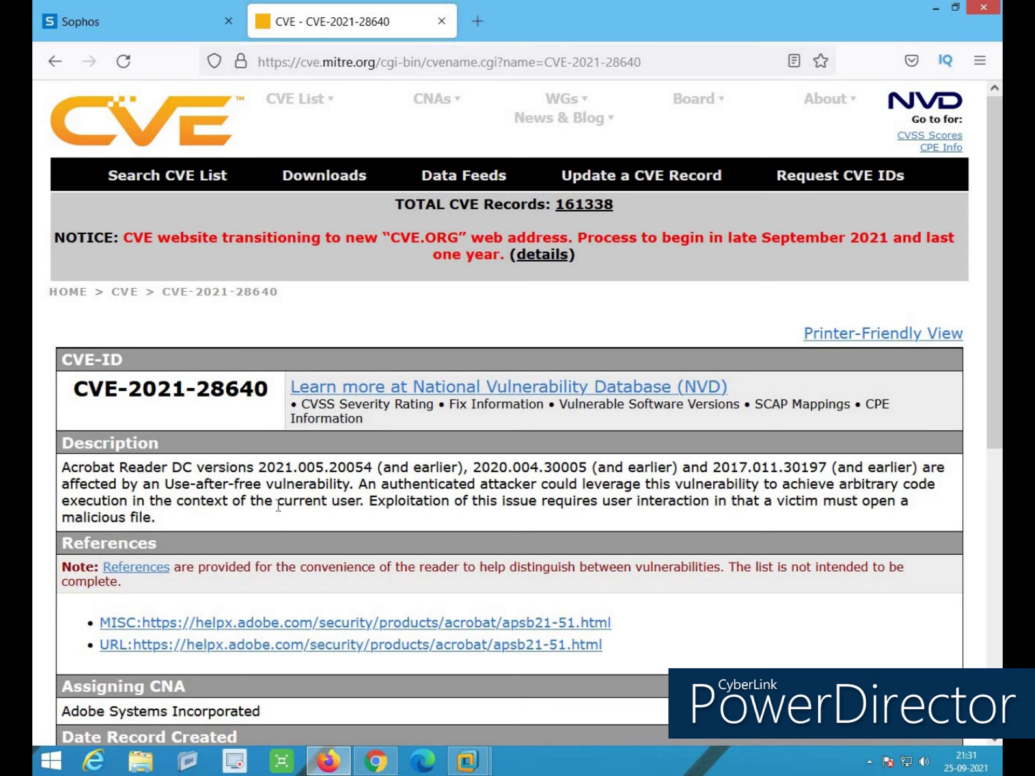
left_click(160, 16)
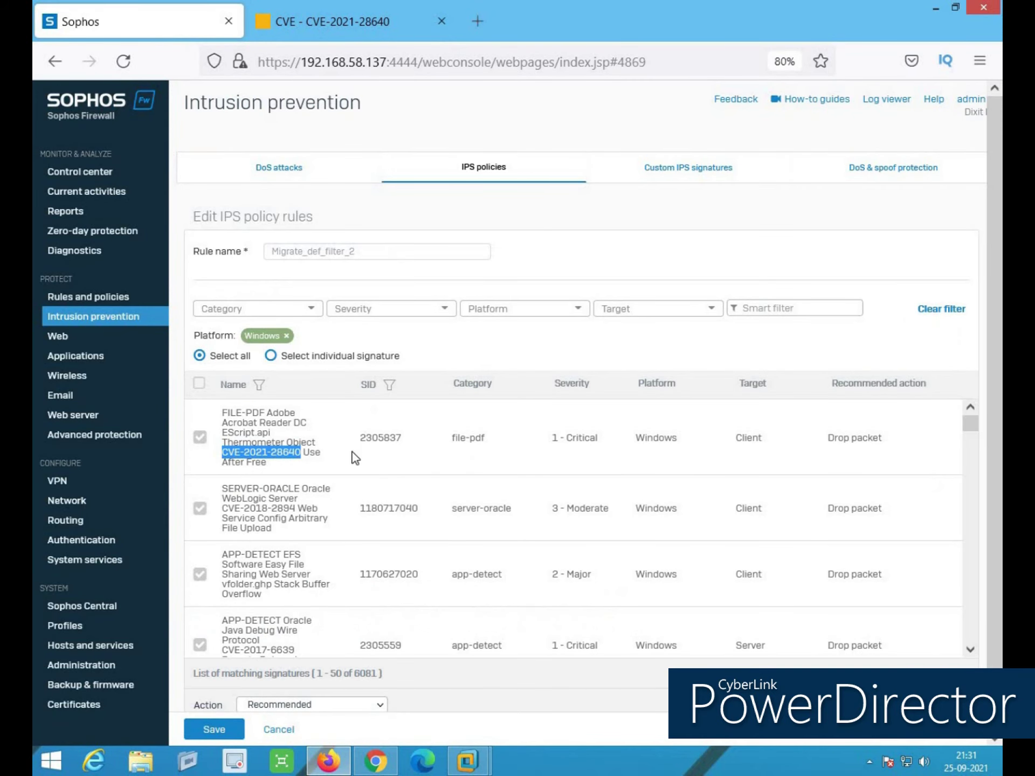
Step: Set Migrate_def_filter_2's action to Drop packet and save the rule
left_click(336, 455)
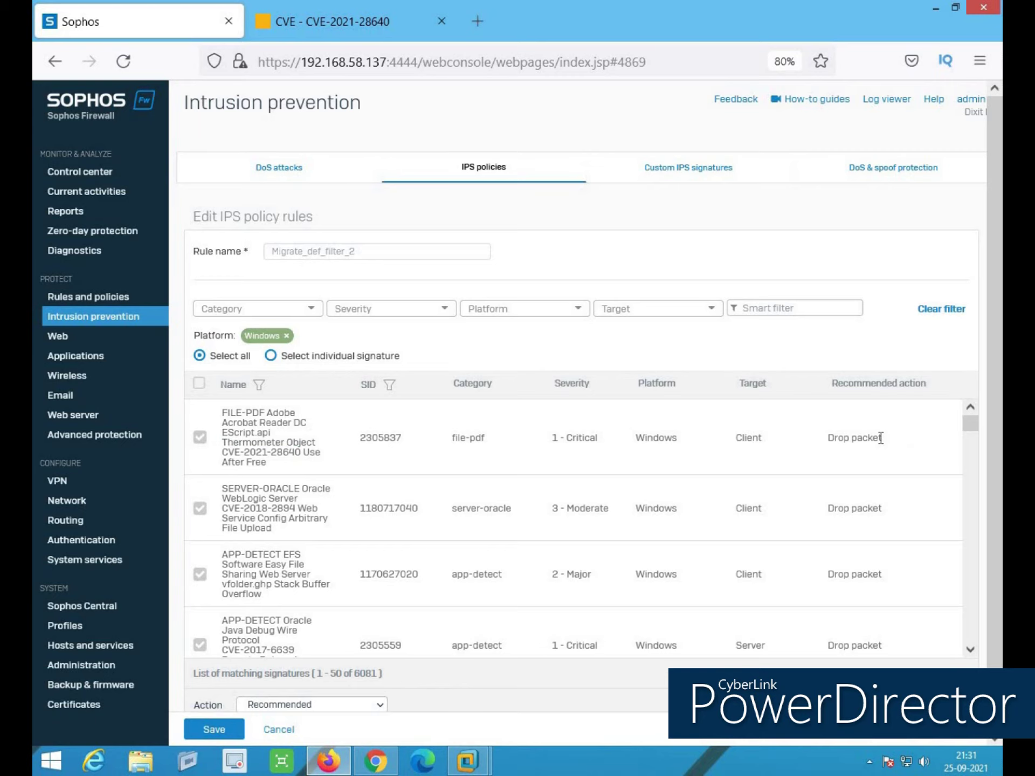
scroll(880, 438, "down", 5)
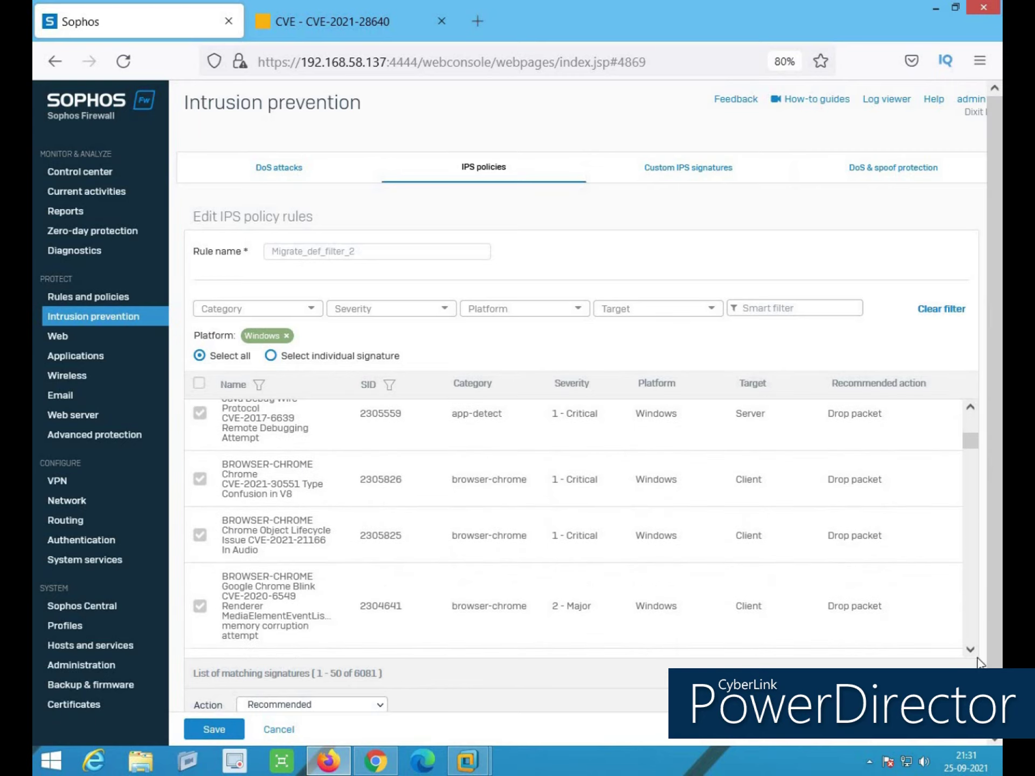
scroll(390, 702, "down", 2)
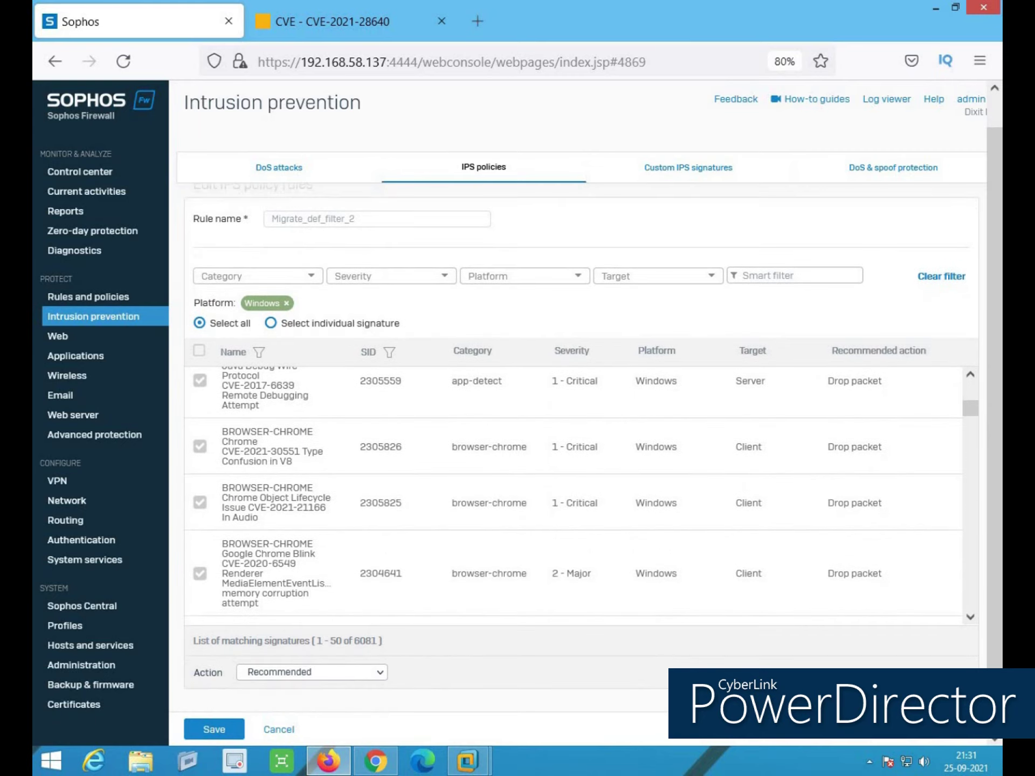
left_click(357, 674)
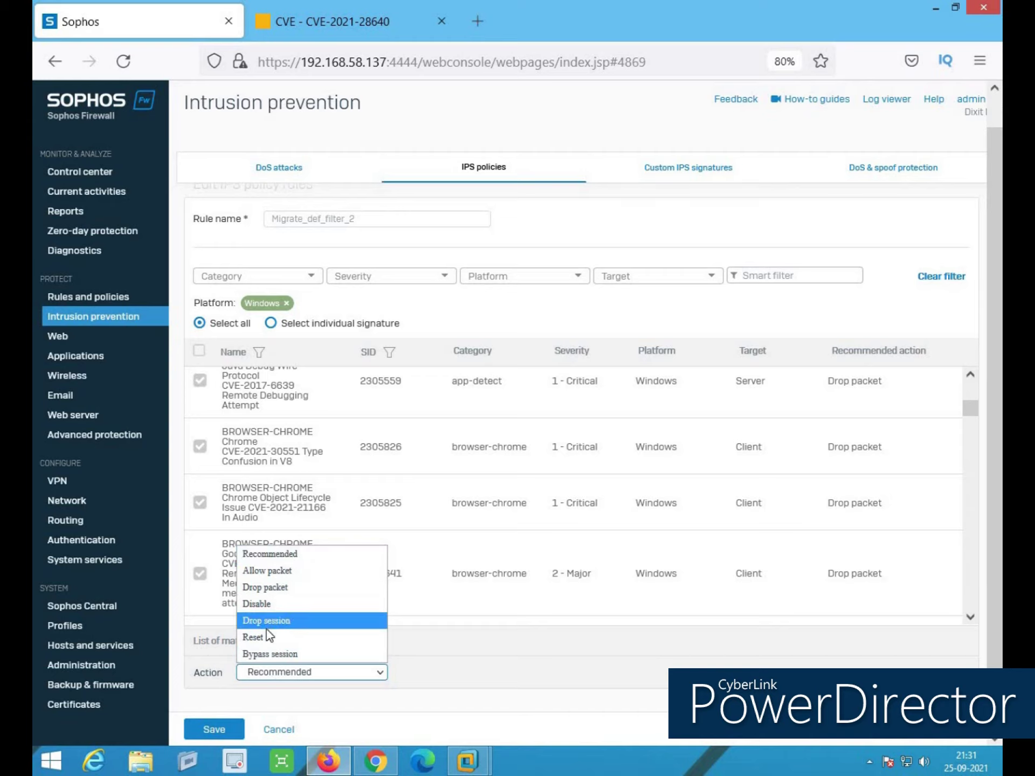
left_click(292, 587)
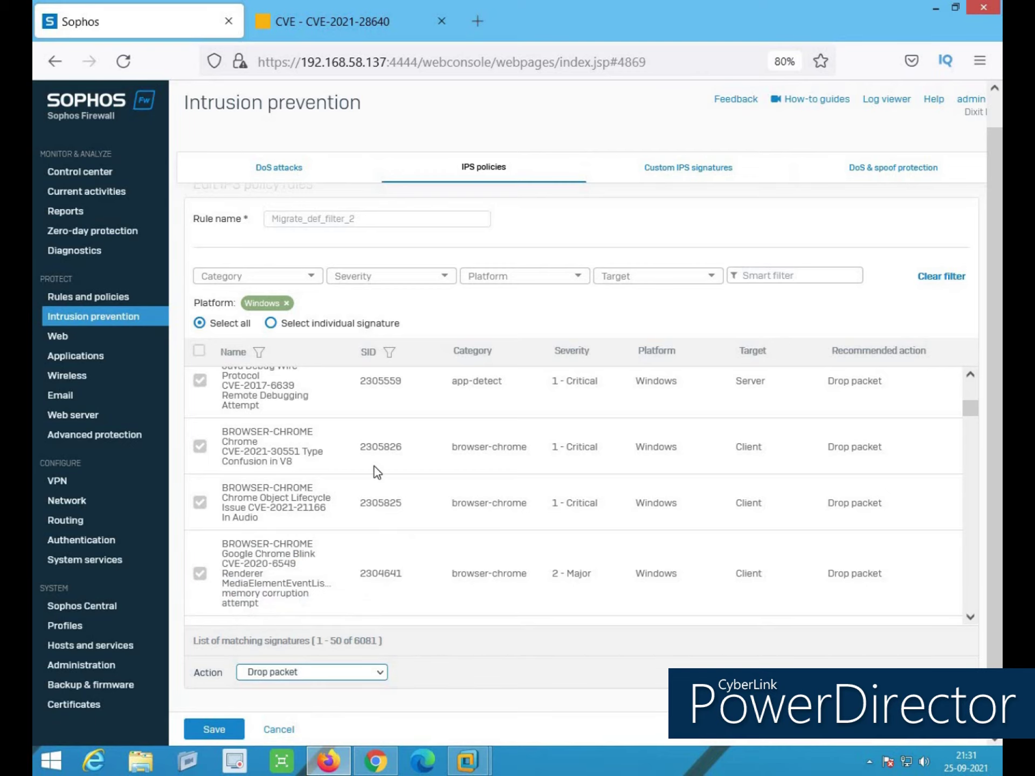
scroll(390, 503, "down", 10)
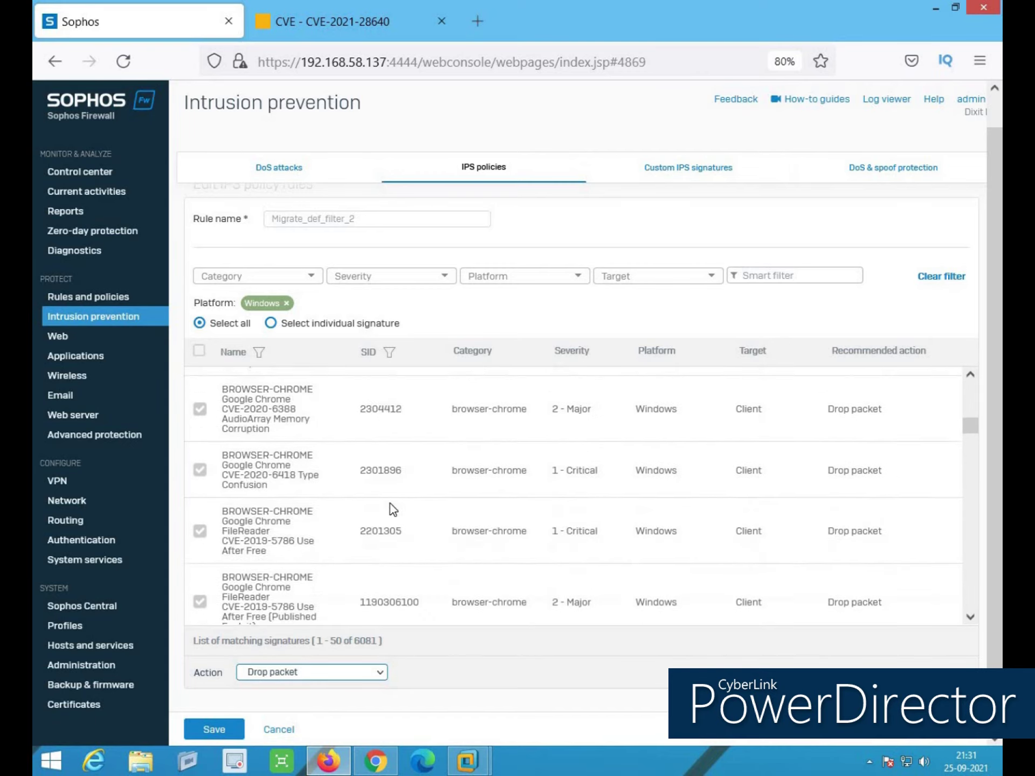
scroll(390, 503, "down", 12)
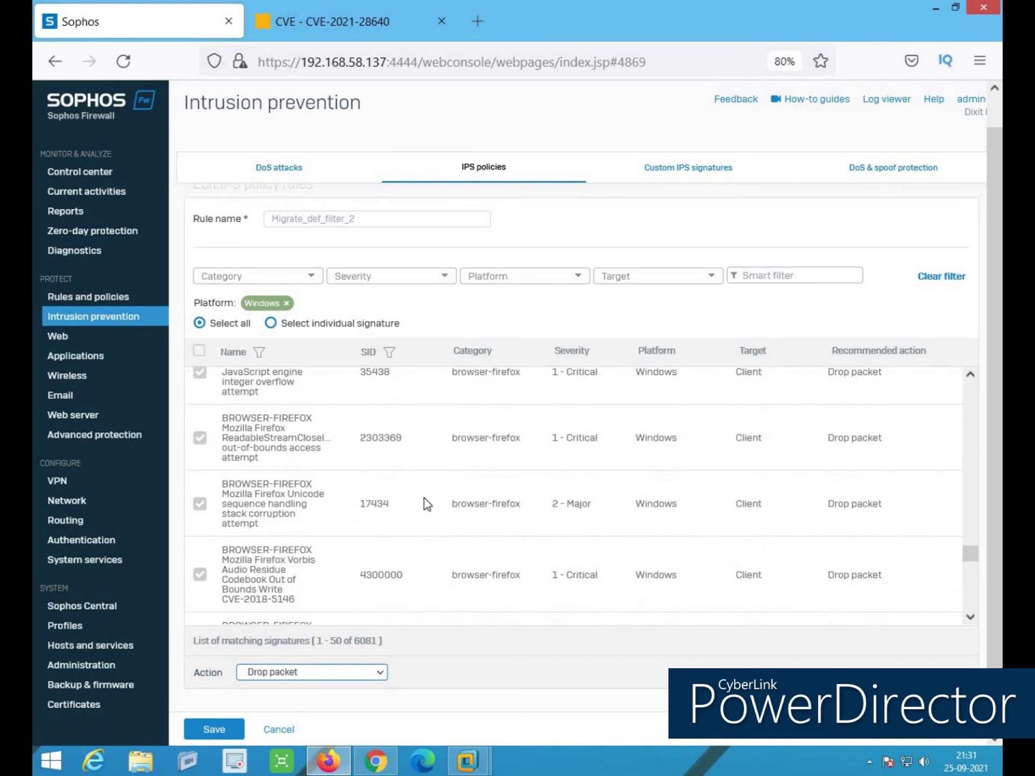
left_click(206, 723)
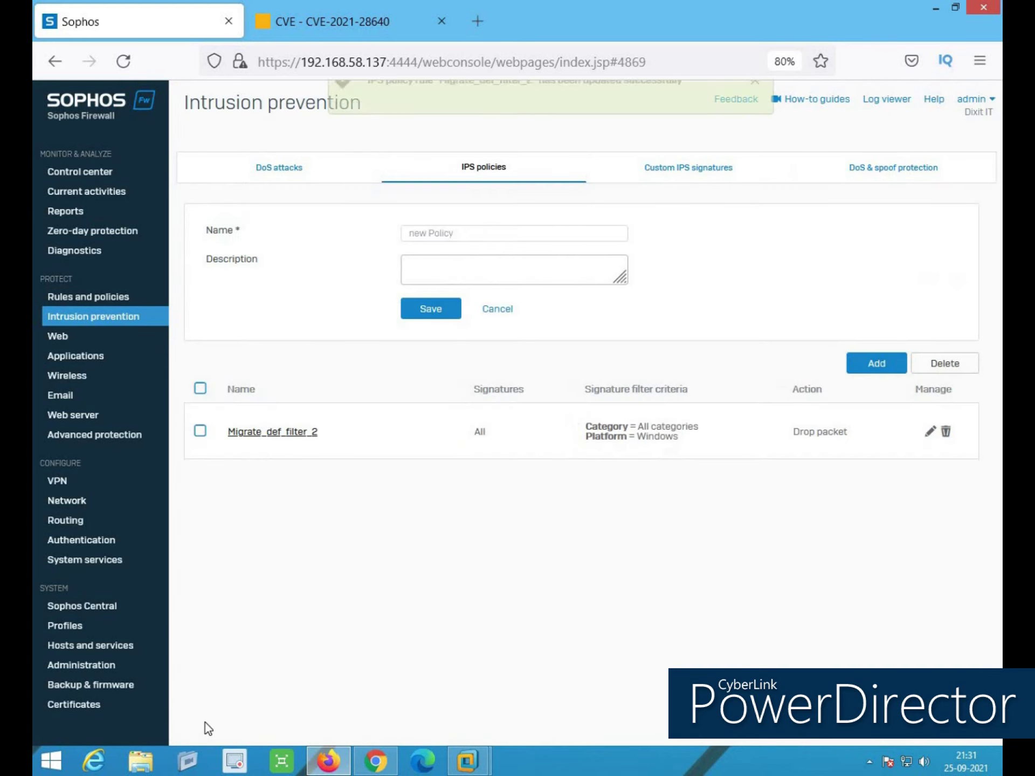
Step: Start a new firewall rule 'LAN To WAN Intrenet' with logging on, Top position, group None
left_click(103, 300)
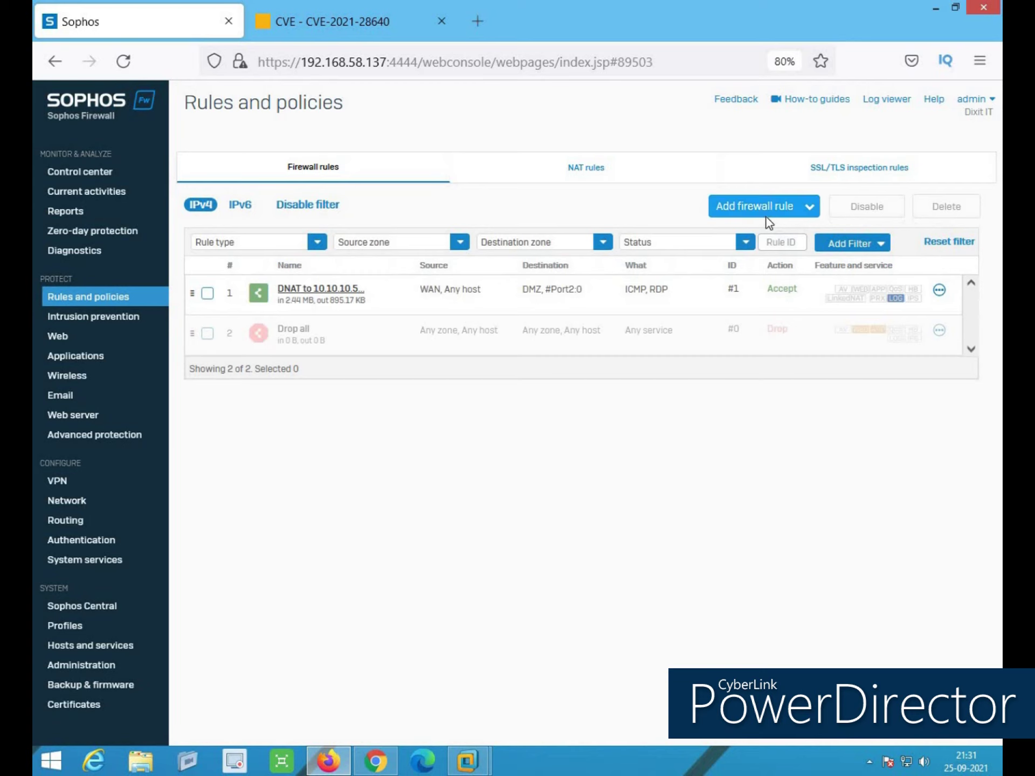
left_click(765, 214)
left_click(700, 251)
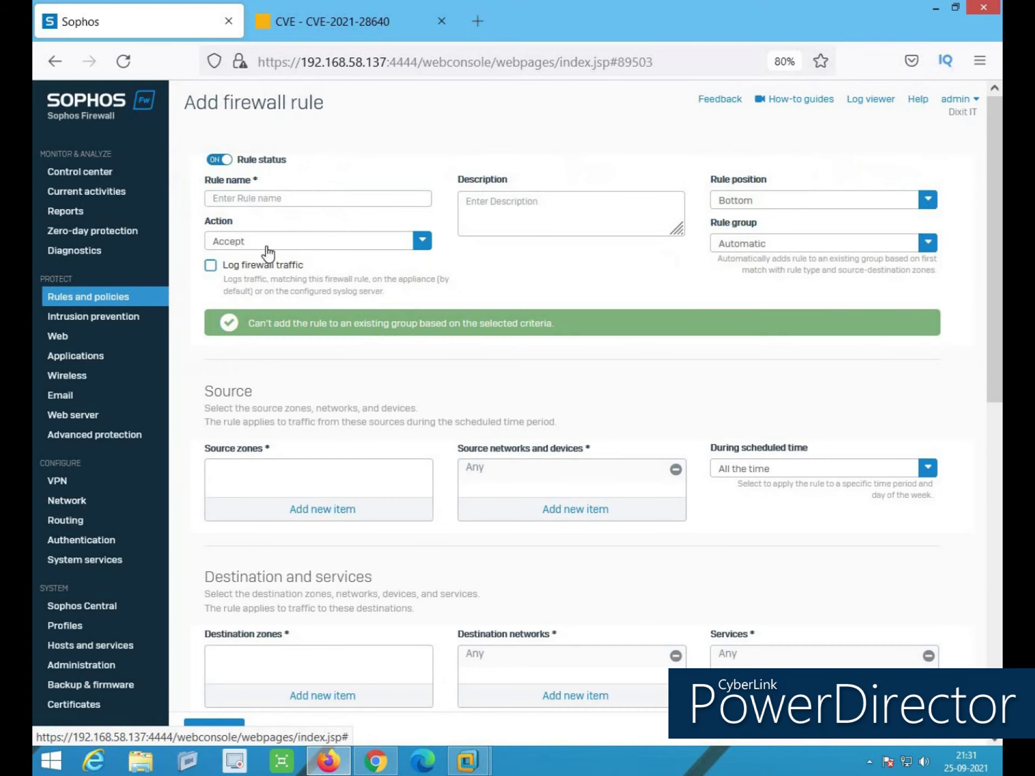
left_click(274, 201)
type("LAN To WAN")
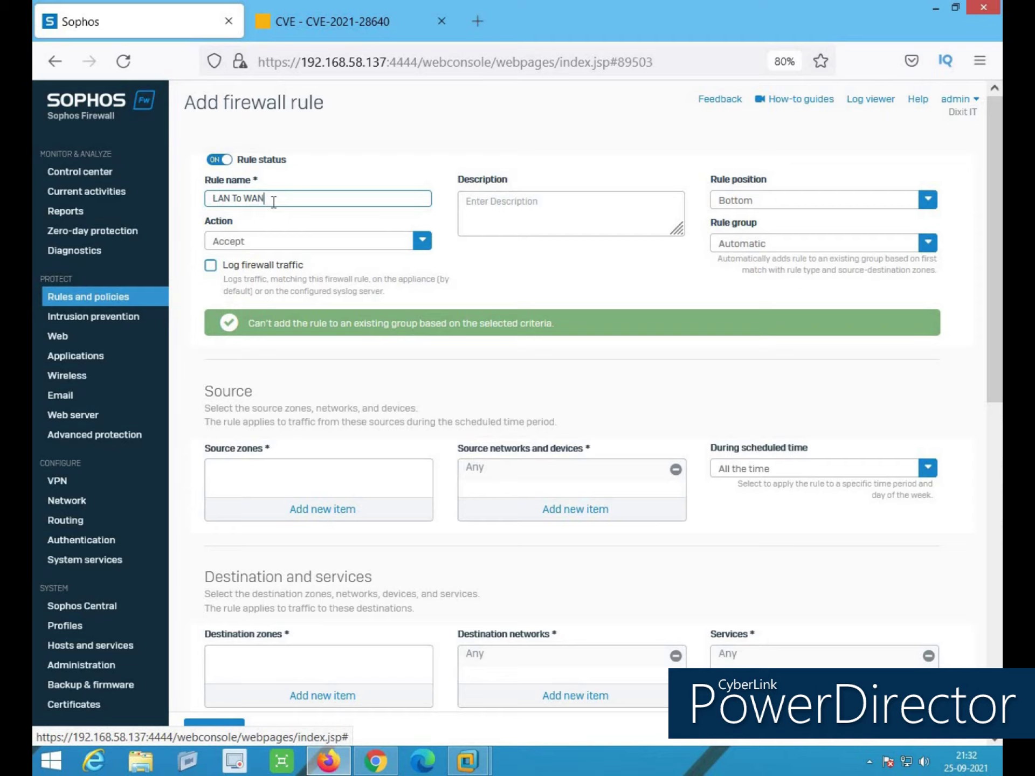
type(" Intre")
type("net")
left_click(243, 263)
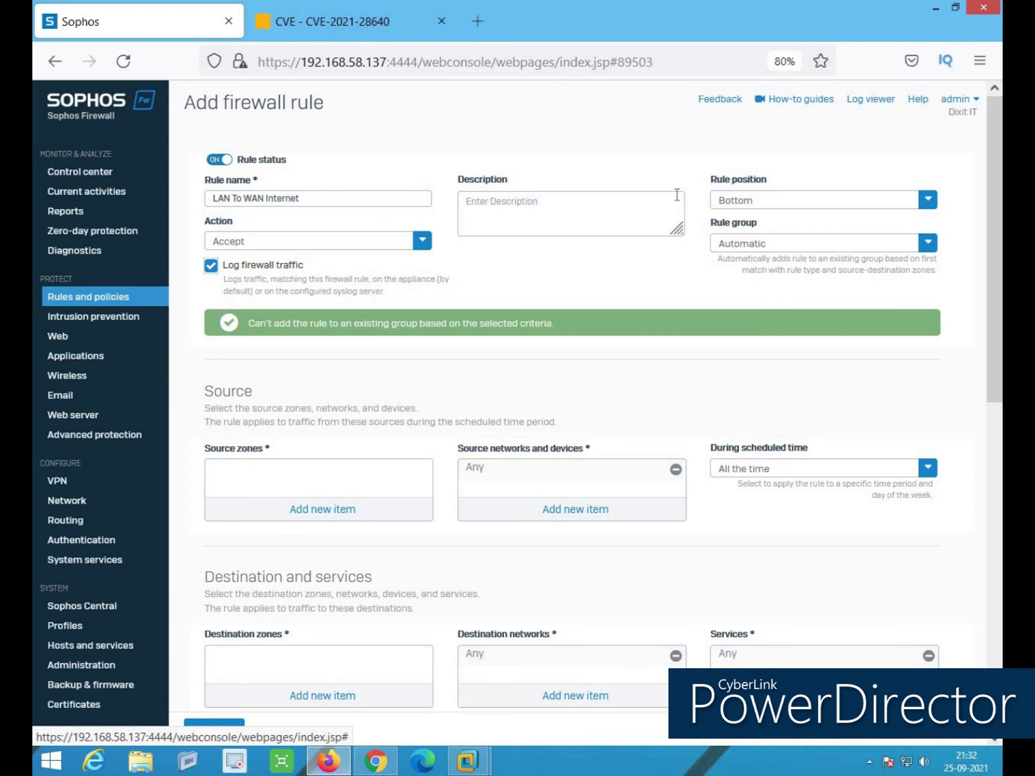
left_click(760, 201)
left_click(735, 226)
left_click(737, 241)
left_click(739, 294)
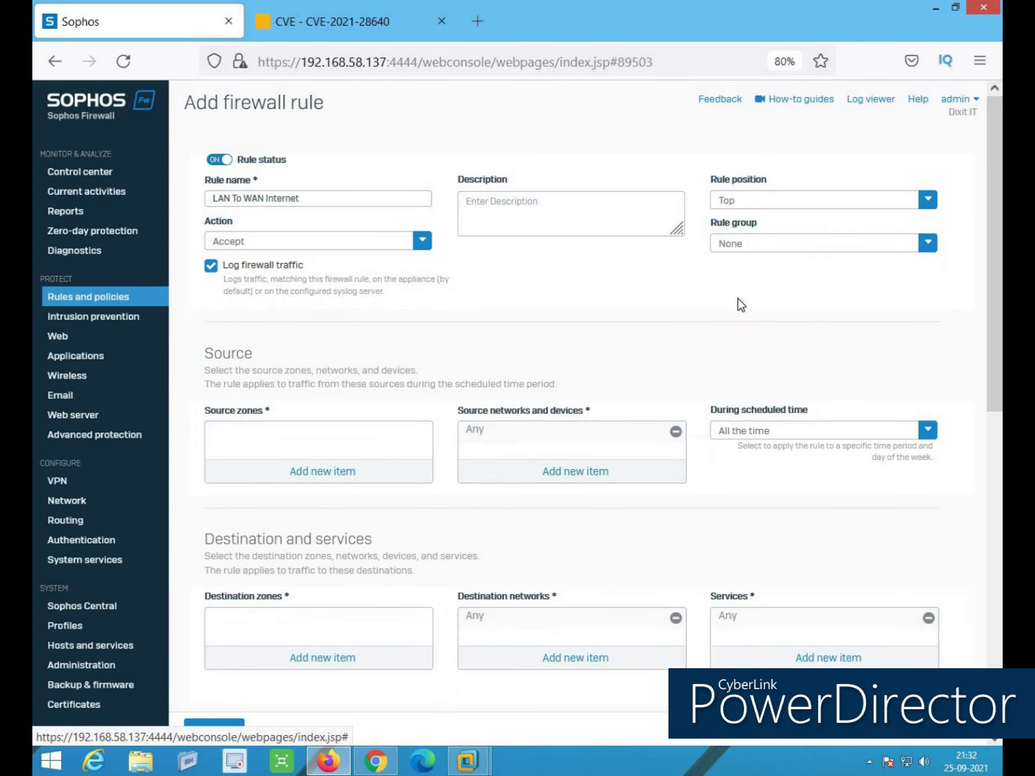
Step: Set the rule's source zone to LAN and its source network to RDP Server
left_click(301, 478)
left_click(241, 510)
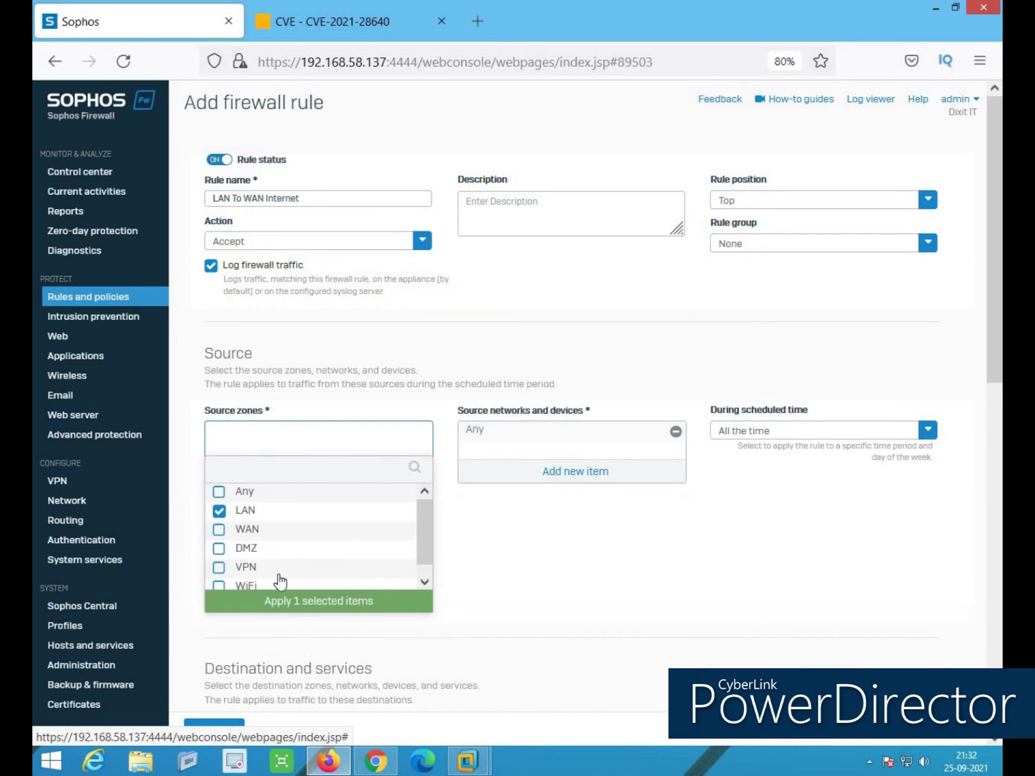
left_click(311, 603)
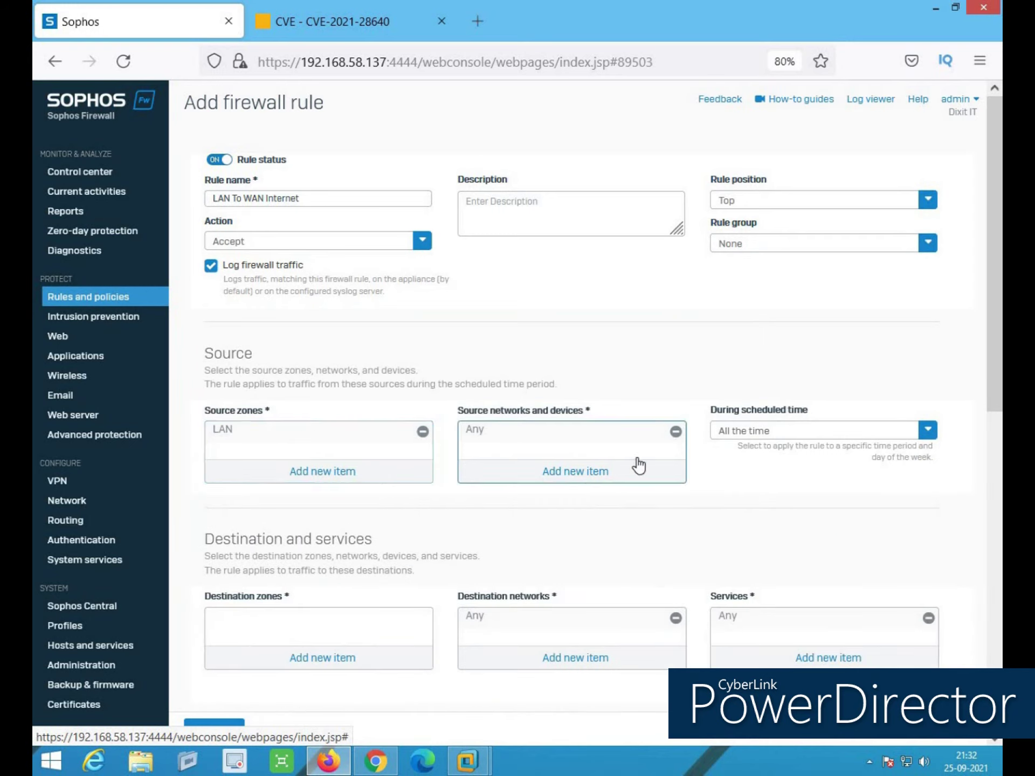
left_click(675, 432)
left_click(573, 471)
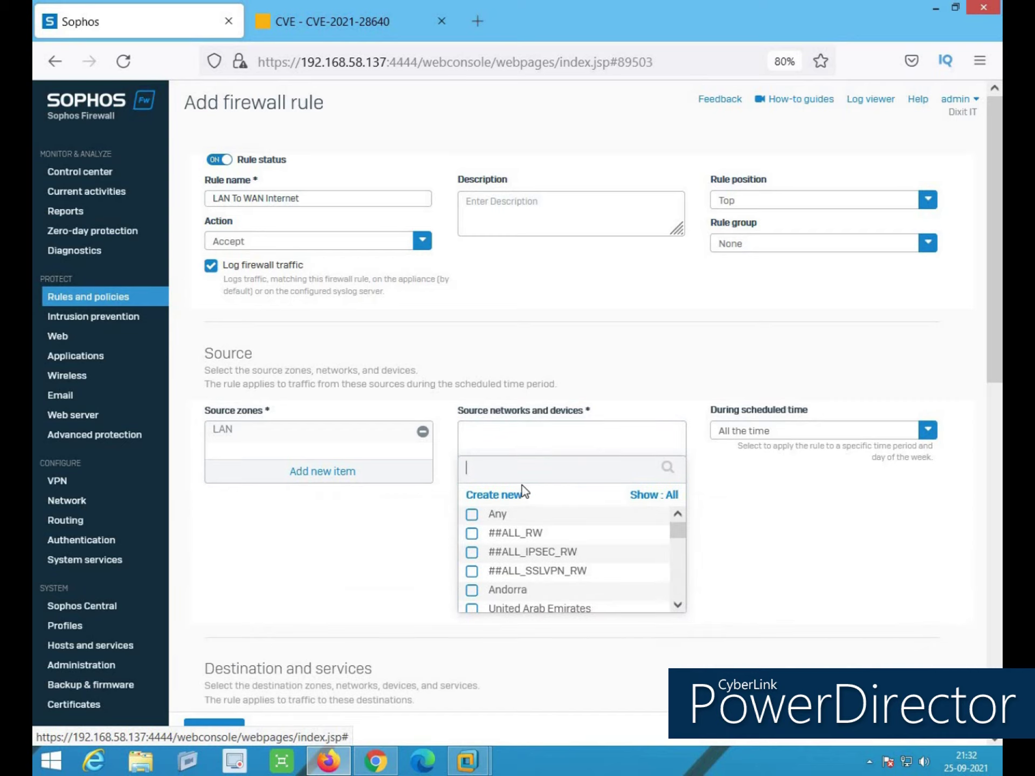
type("rdp")
left_click(533, 535)
left_click(561, 561)
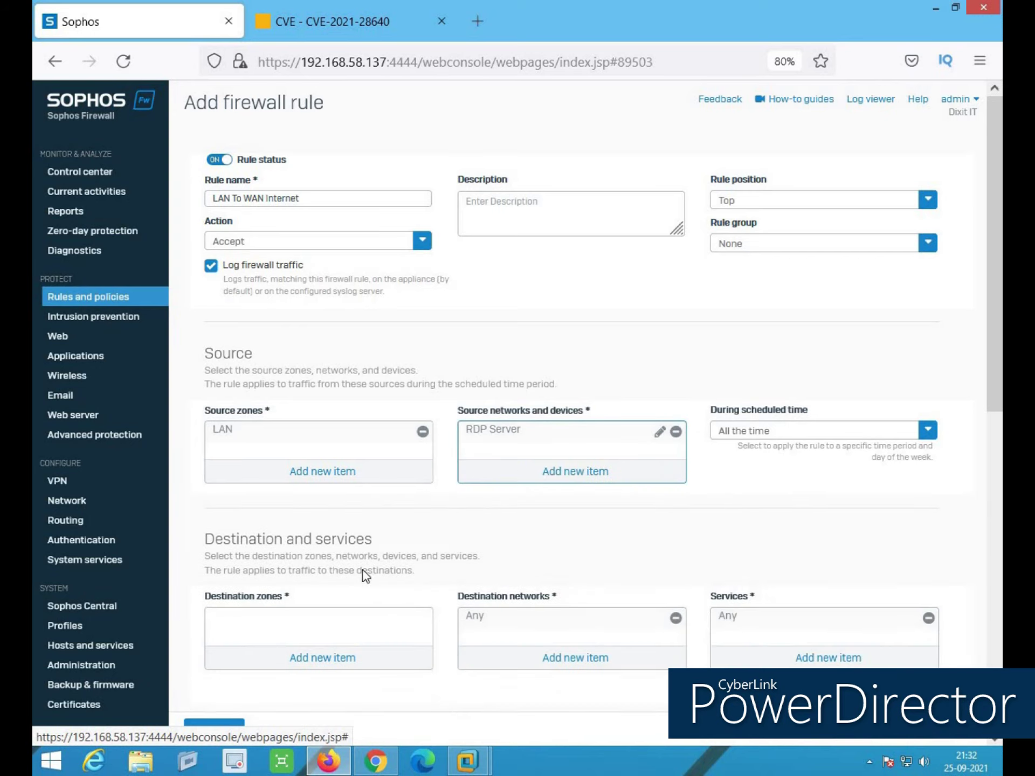
Step: Set the rule's destination zone to WAN
scroll(403, 525, "down", 3)
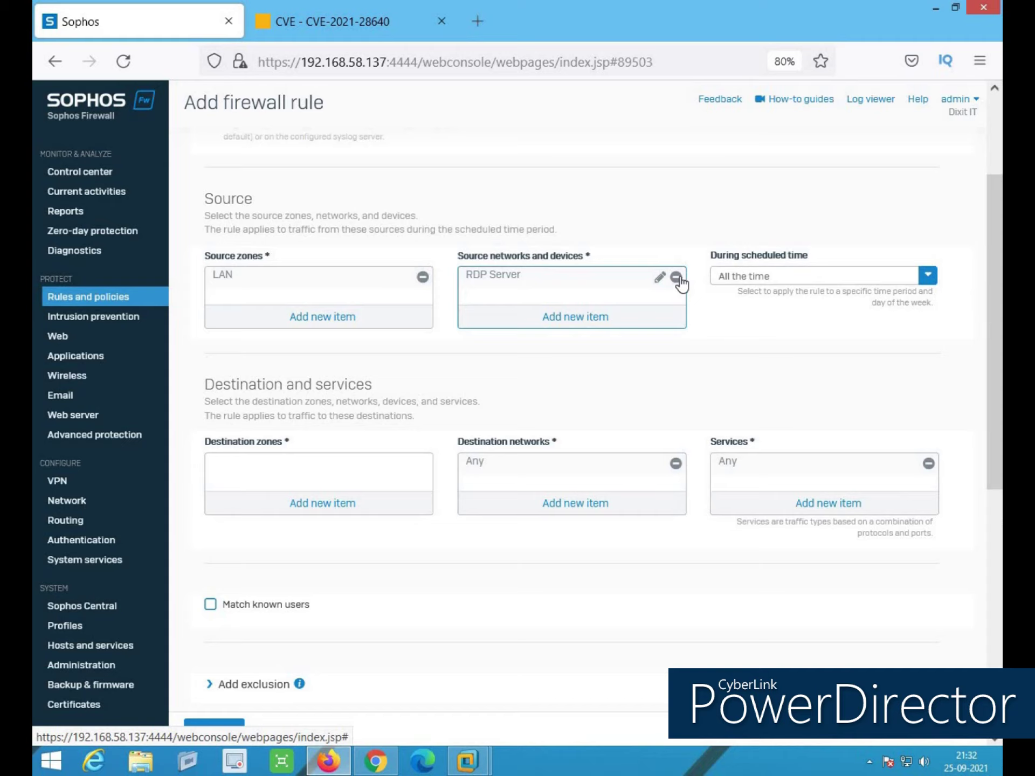
left_click(316, 513)
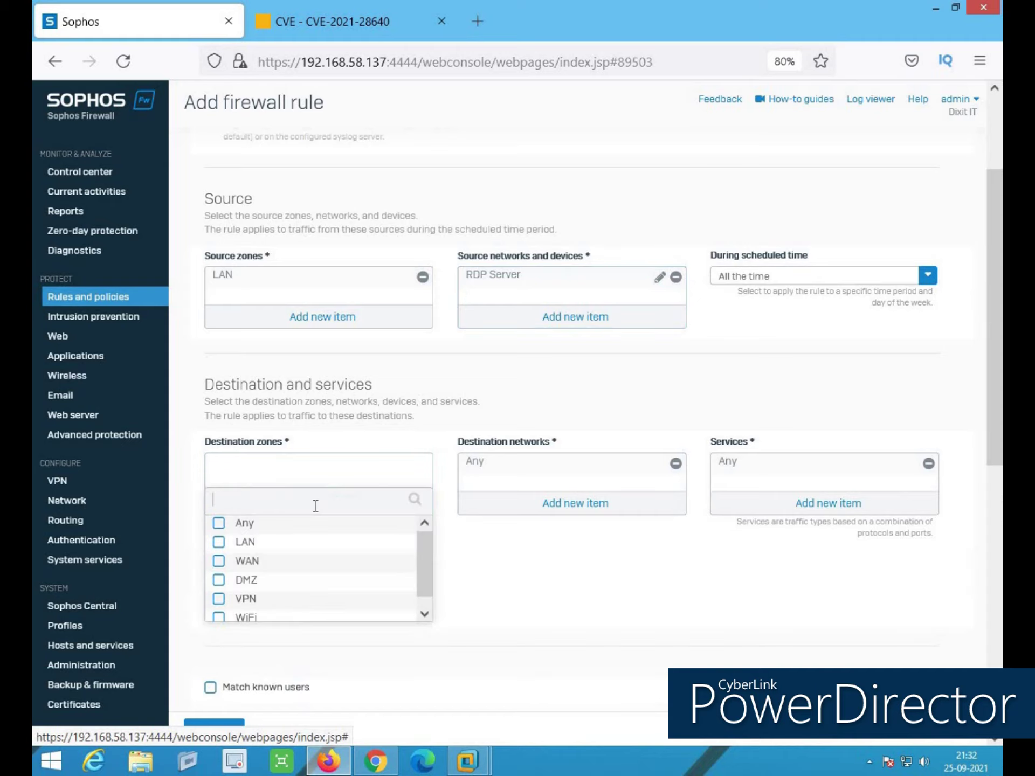
left_click(219, 562)
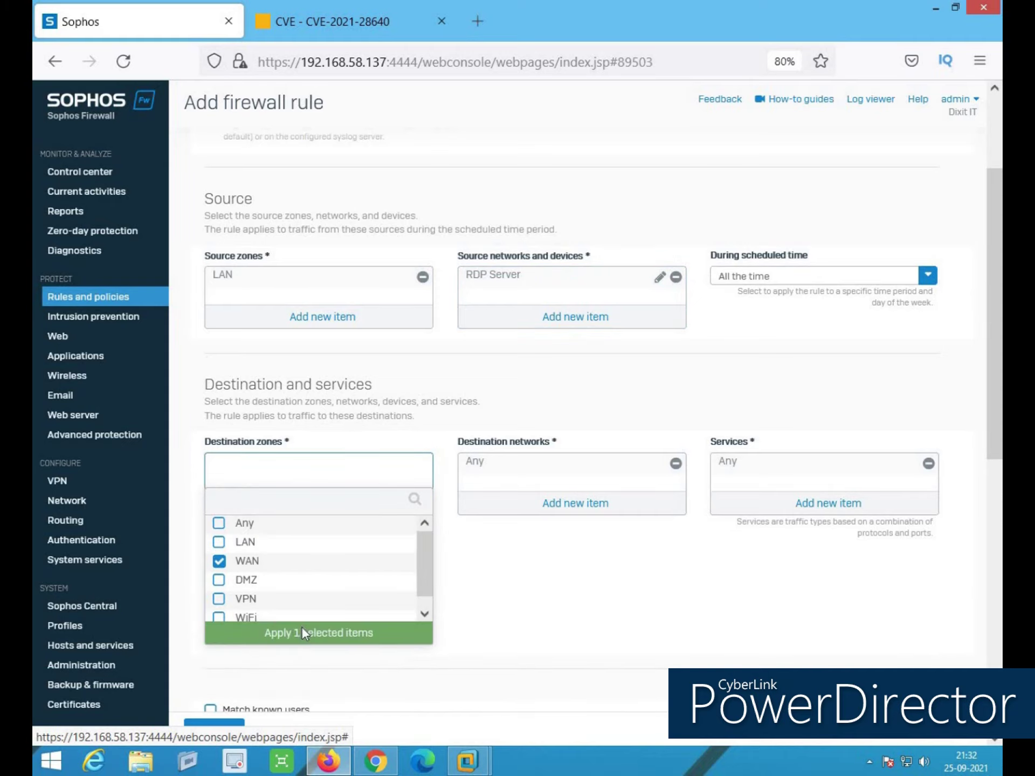
left_click(302, 631)
Step: Replace Any in the rule's services with HTTP and HTTPS
left_click(928, 464)
left_click(816, 512)
type("ghttp")
key("BackSpace")
key("BackSpace")
key("BackSpace")
key("BackSpace")
key("BackSpace")
type("http")
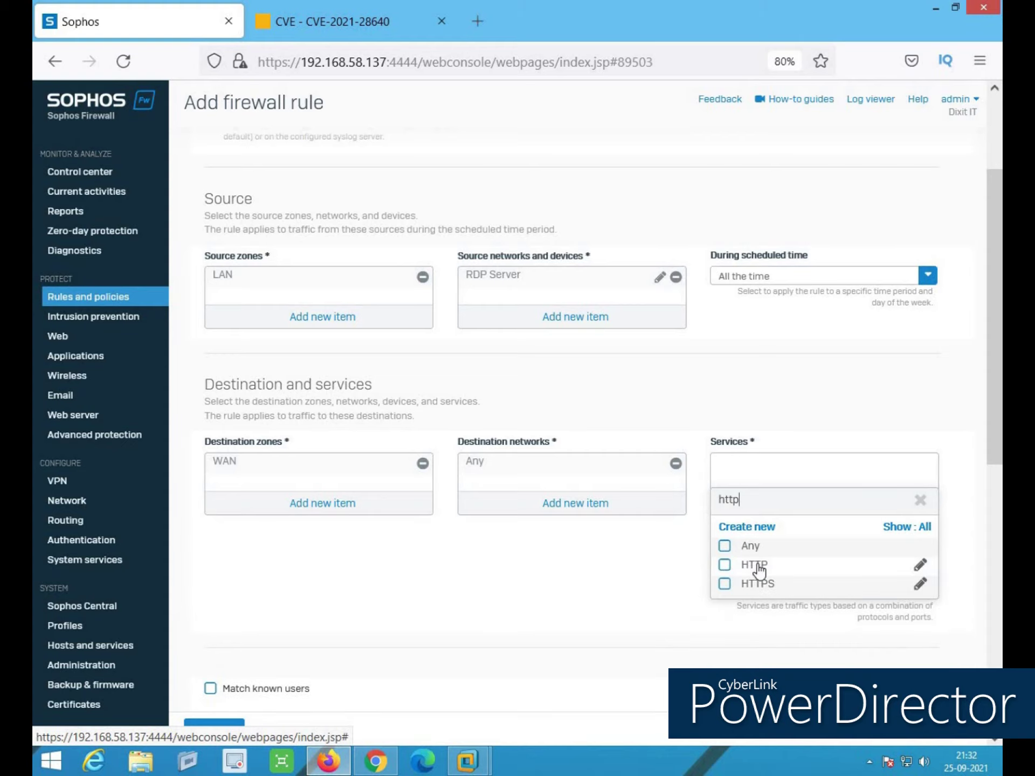
left_click(757, 566)
left_click(765, 587)
left_click(774, 611)
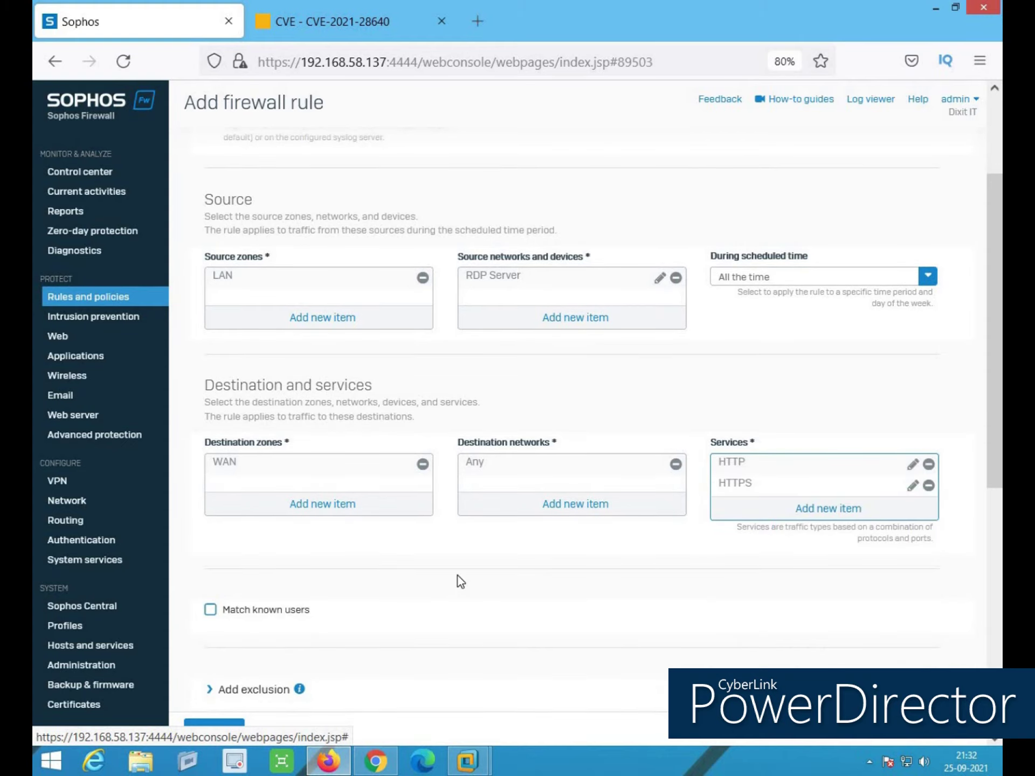
scroll(458, 579, "down", 5)
scroll(460, 578, "down", 2)
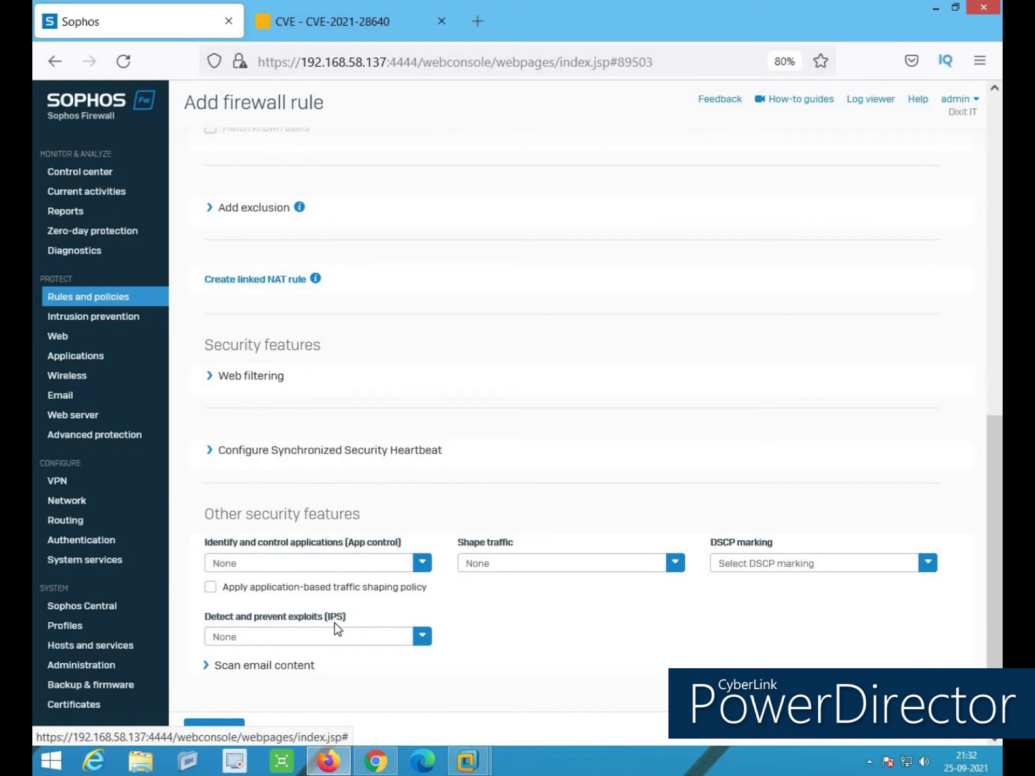
Step: Choose new Policy as the rule's IPS exploit-detection policy and save the rule
left_click(422, 639)
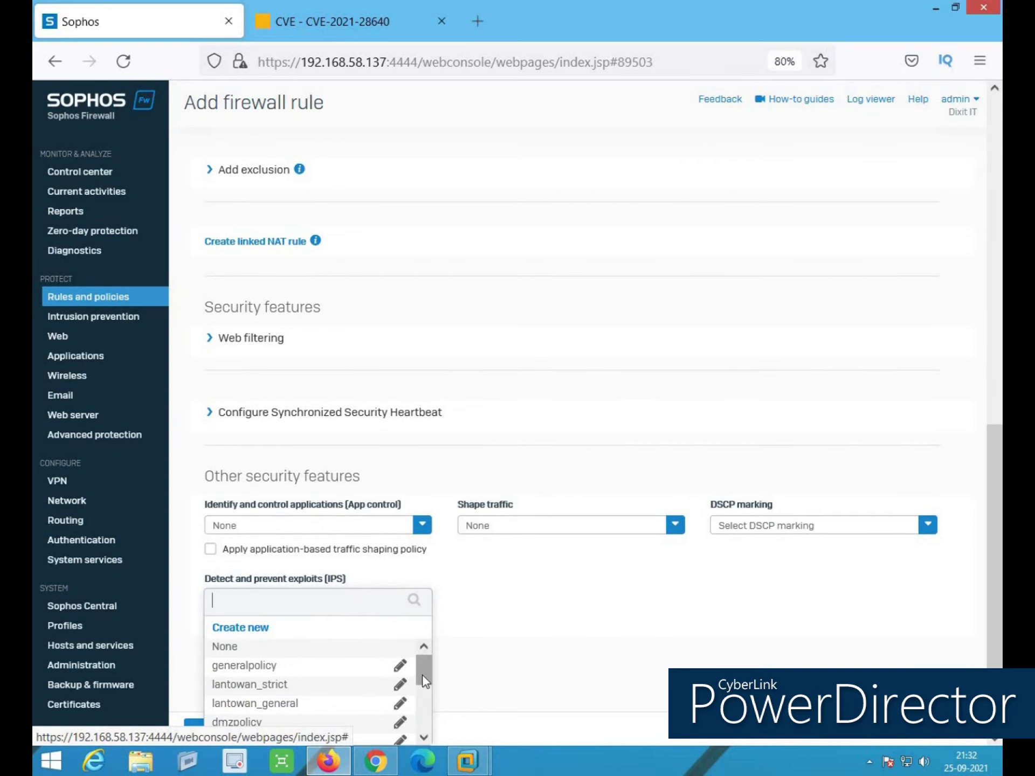
left_click_drag(422, 675, 421, 739)
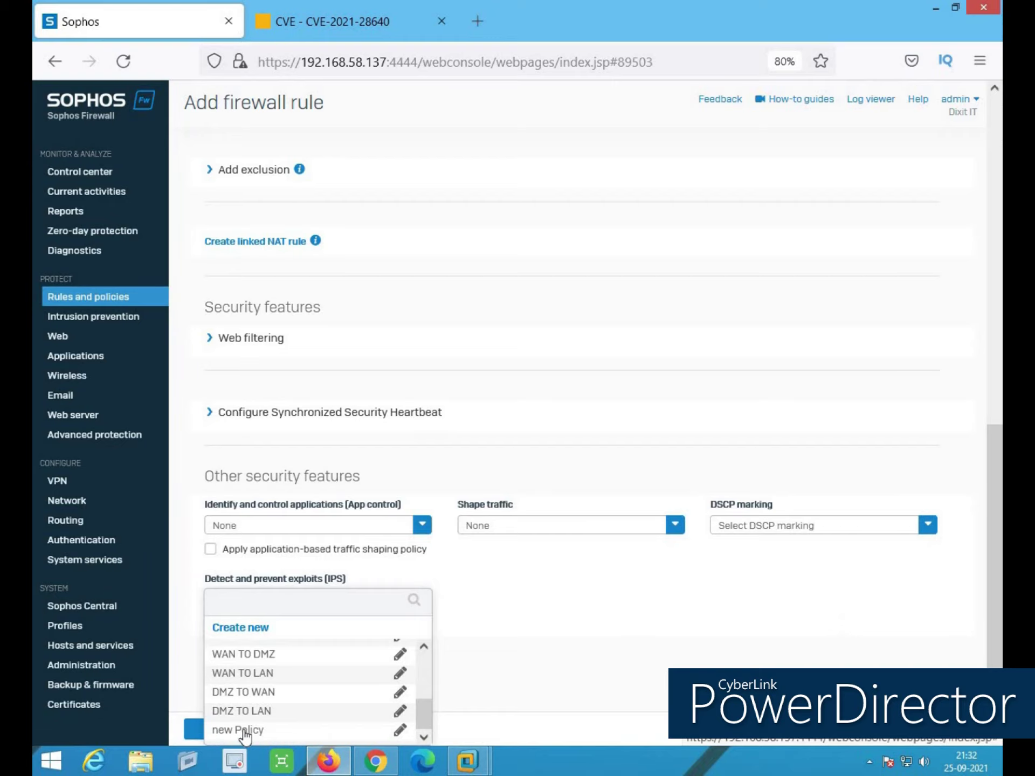
left_click(245, 732)
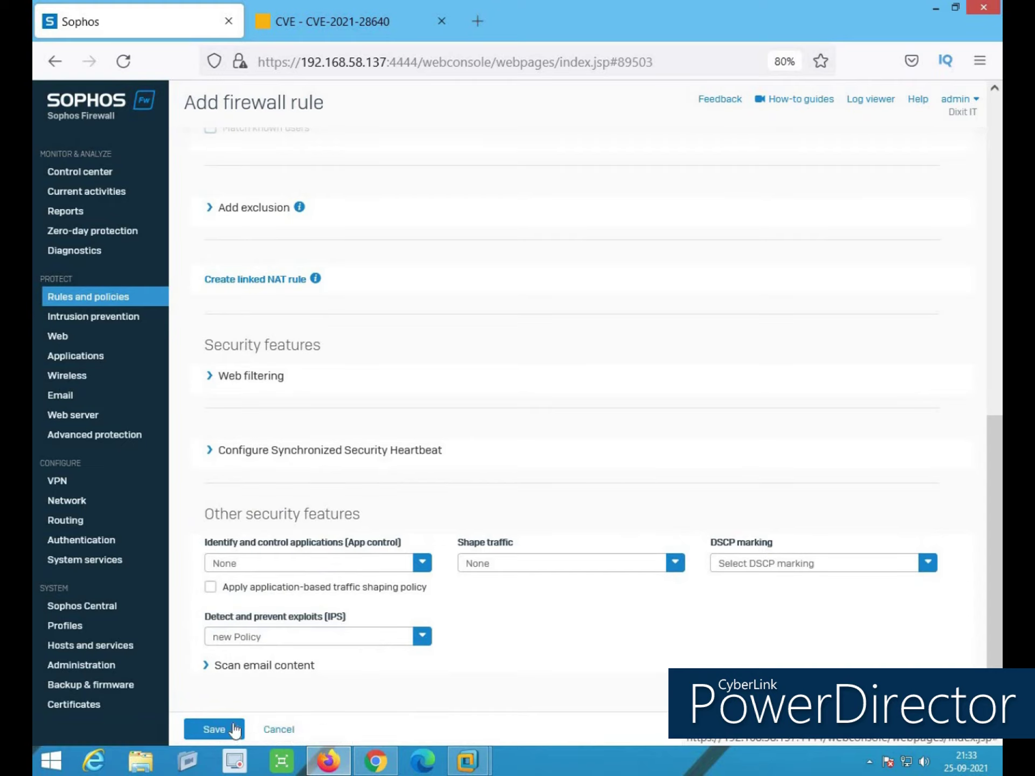
left_click(228, 727)
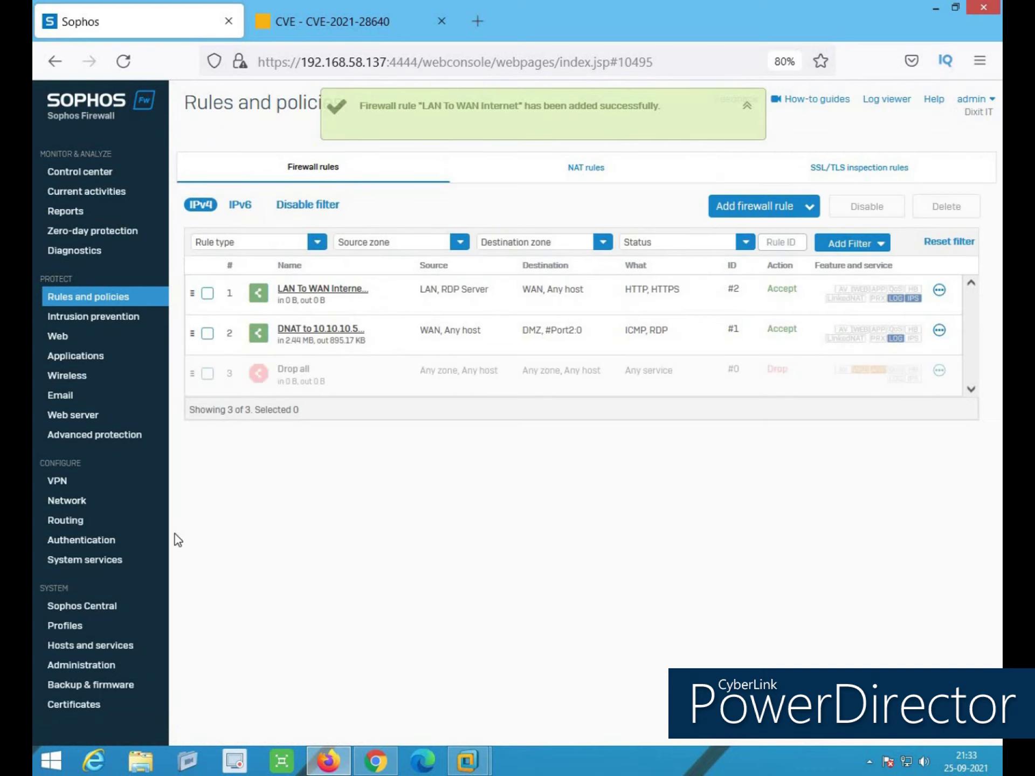
Step: Reopen the 'new Policy' IPS policy to review its Migrate_def_filter_2 Drop packet rule
left_click(108, 318)
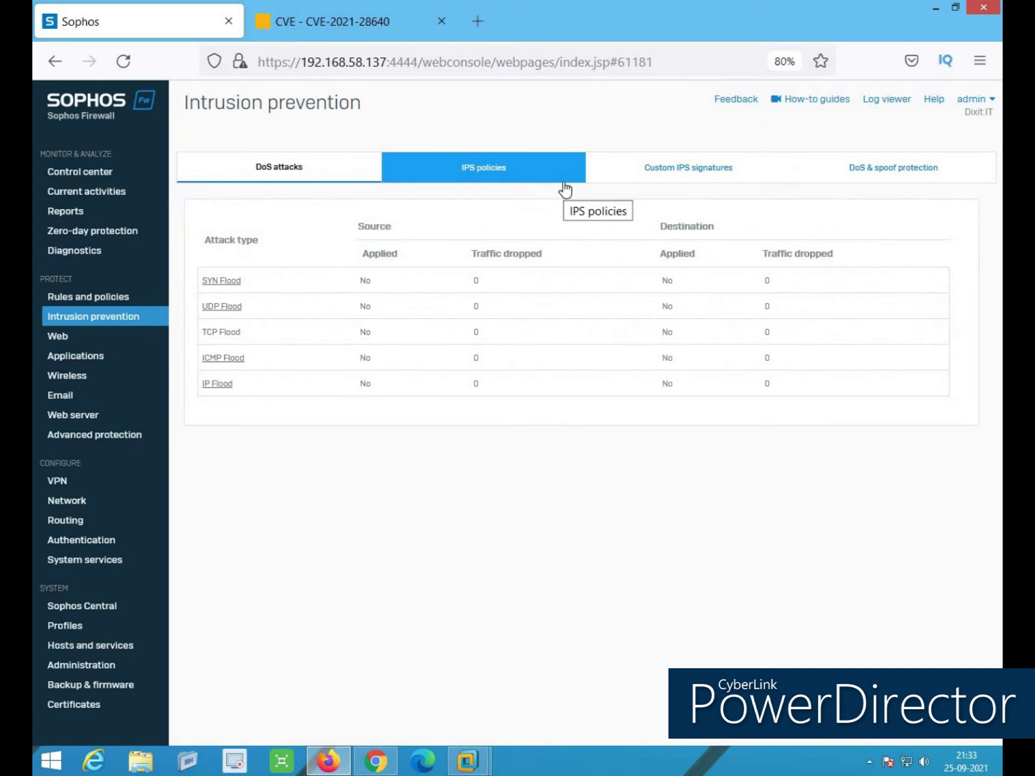
left_click(517, 178)
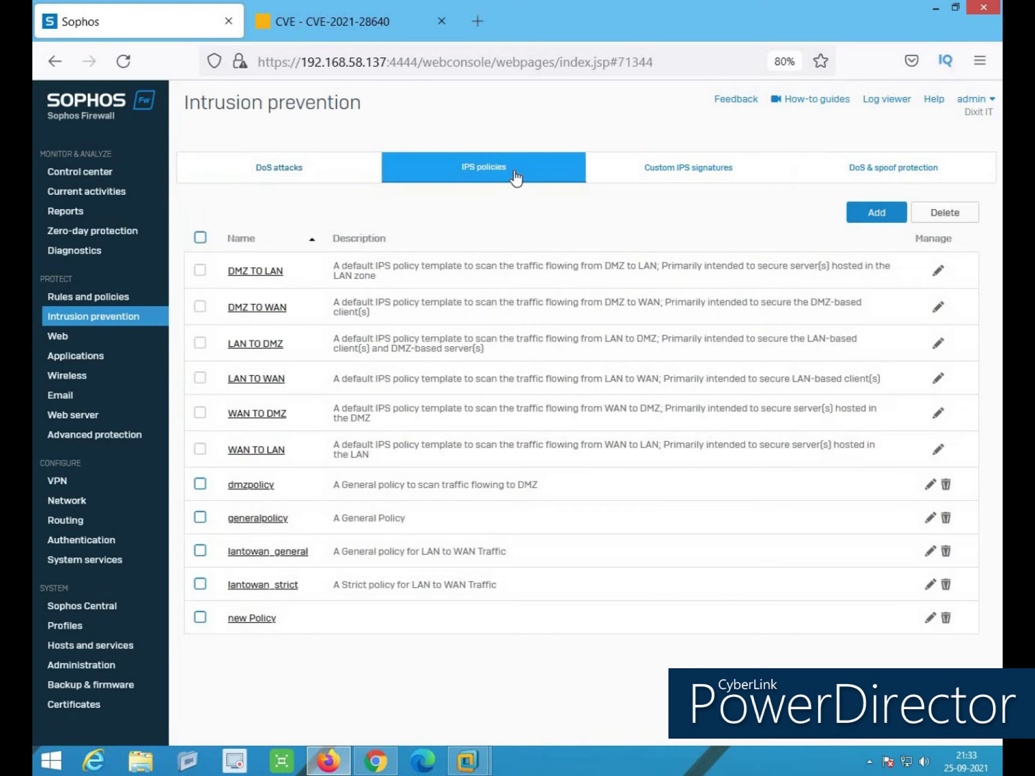
left_click(264, 620)
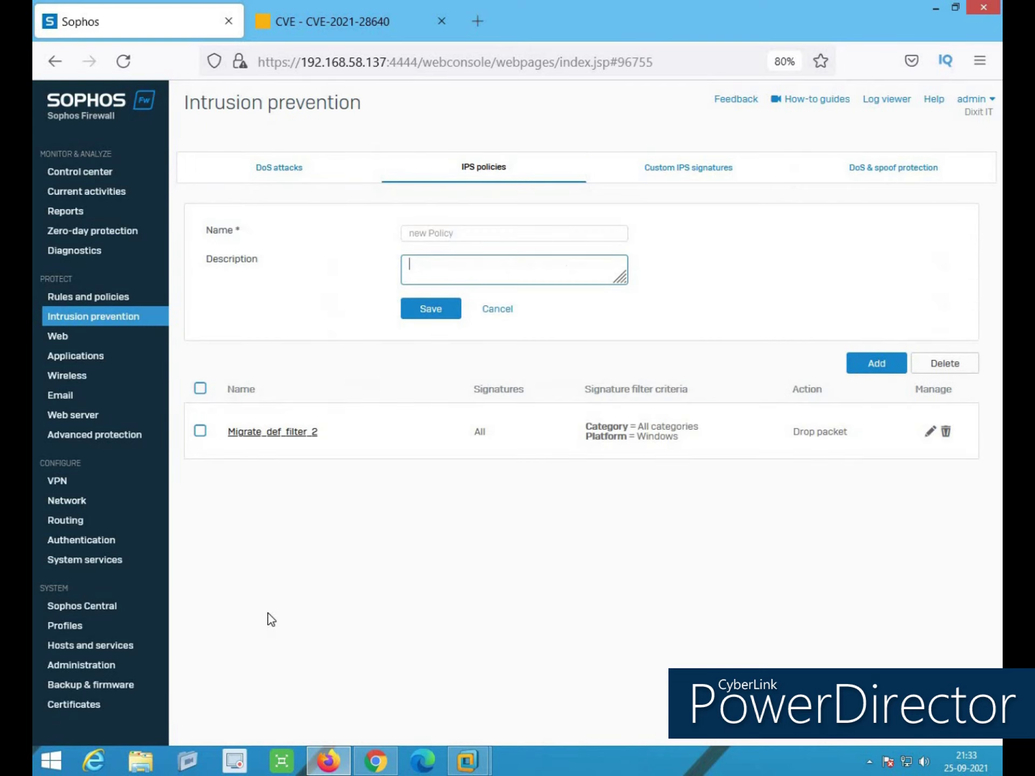